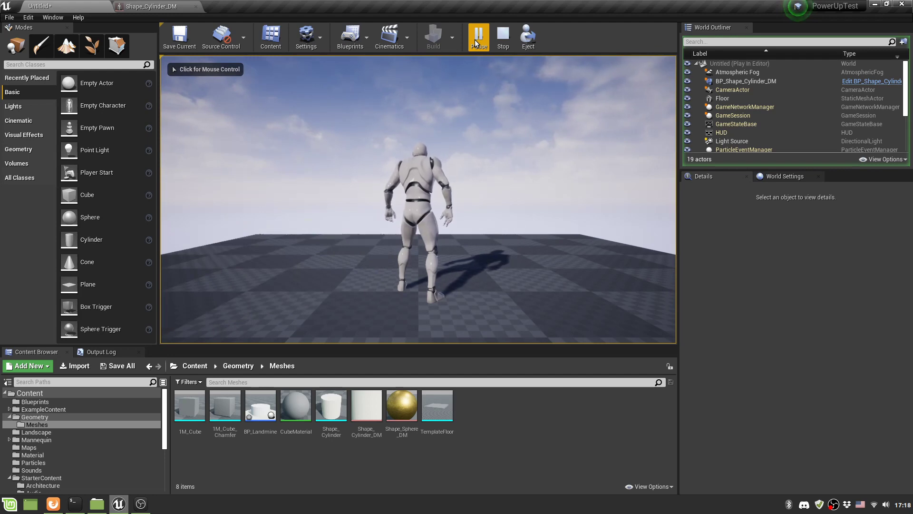
Step: Stop the play session and place a Plane on the floor at about X 80, Y 277, raised to Z 23
key("Escape")
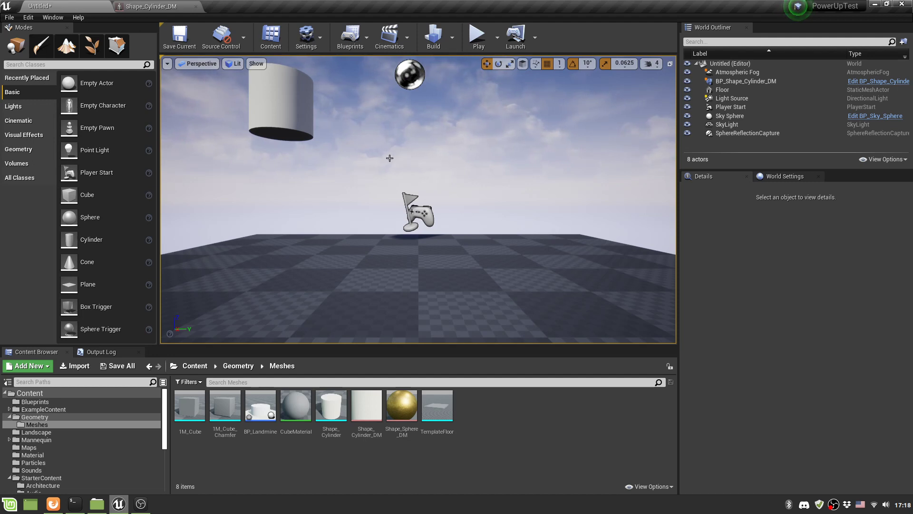
left_click(46, 65)
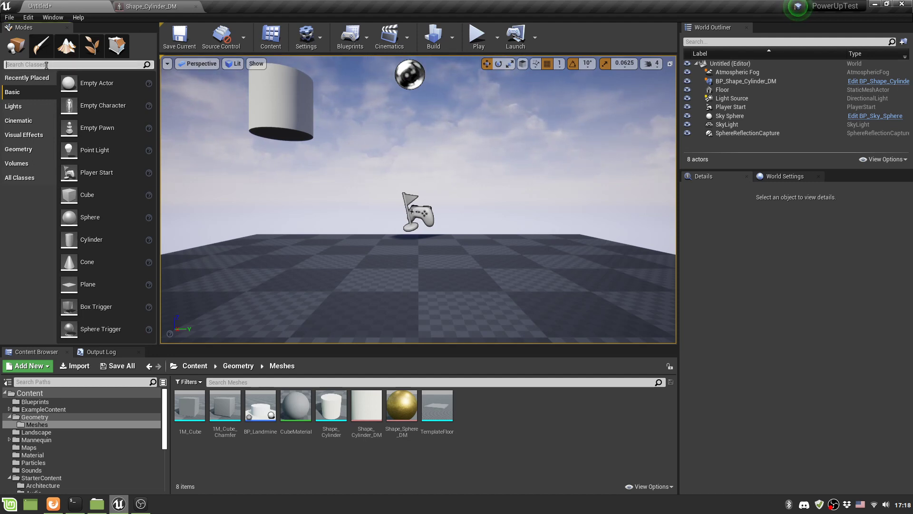
type("plane")
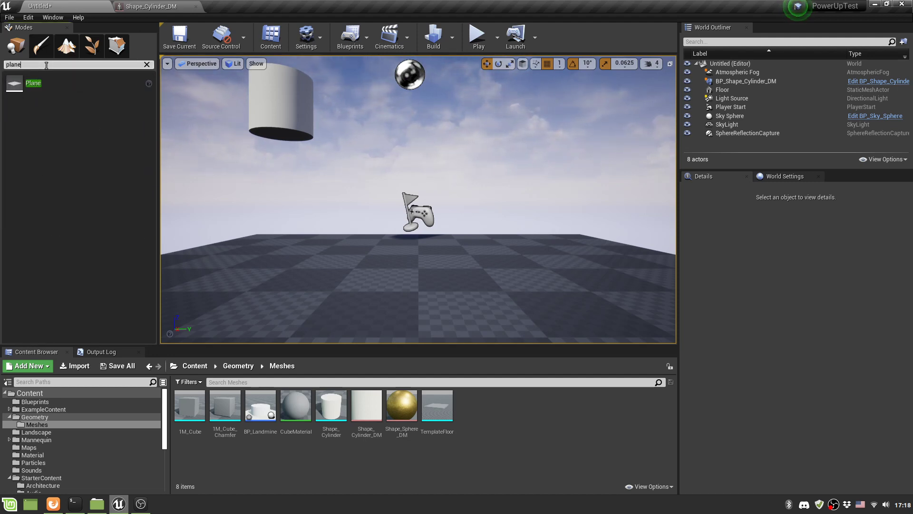
left_click_drag(49, 80, 607, 273)
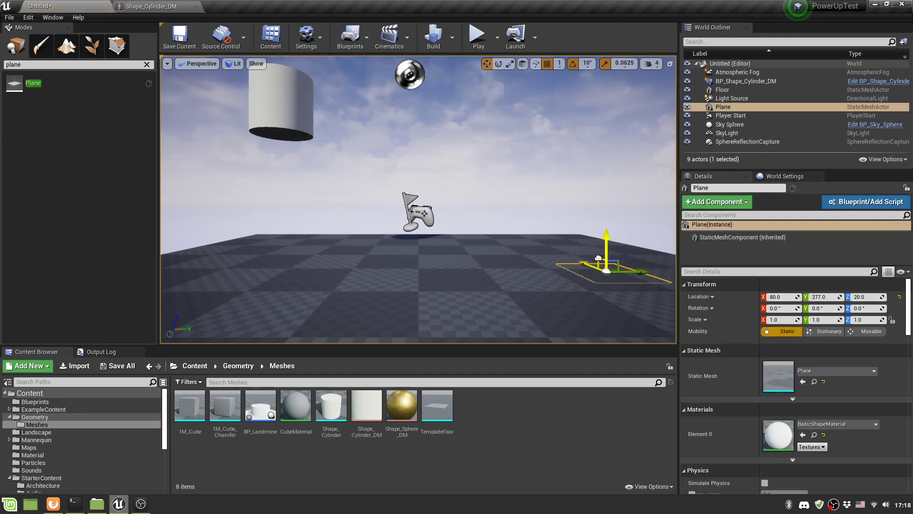
mouse_move(608, 251)
right_mouse_down()
mouse_move(600, 251)
mouse_move(609, 250)
right_mouse_up()
left_click_drag(608, 245, 608, 238)
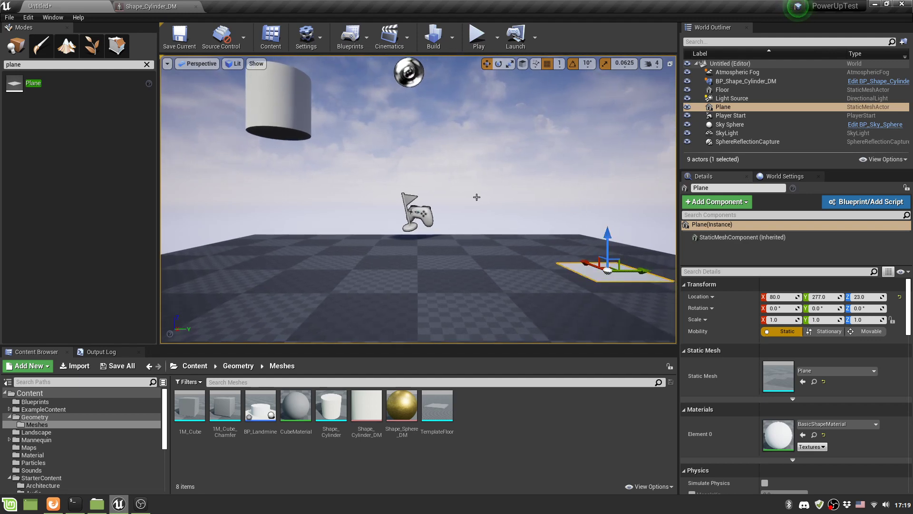
Step: Place a Box Trigger over the plane at about X 38, Y 248, Z 62, and readjust the plane's height to Z 23
left_click(104, 67)
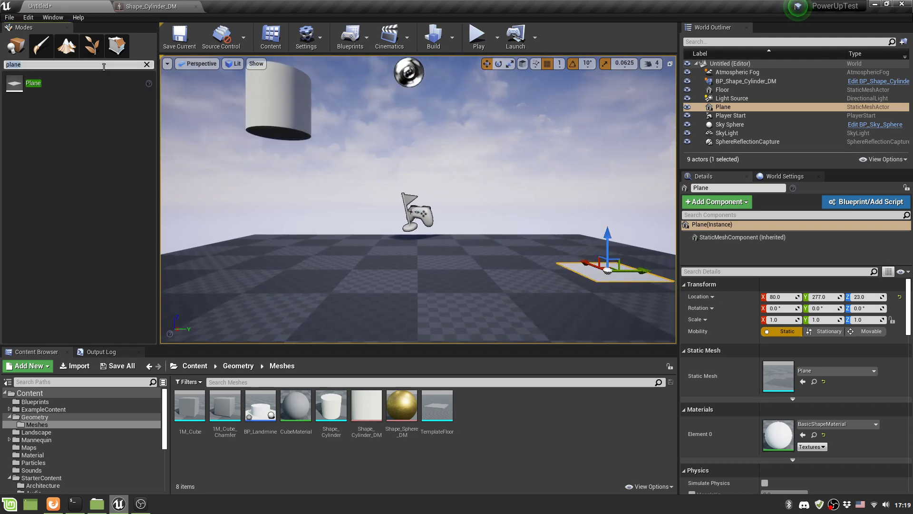
type("trigger box")
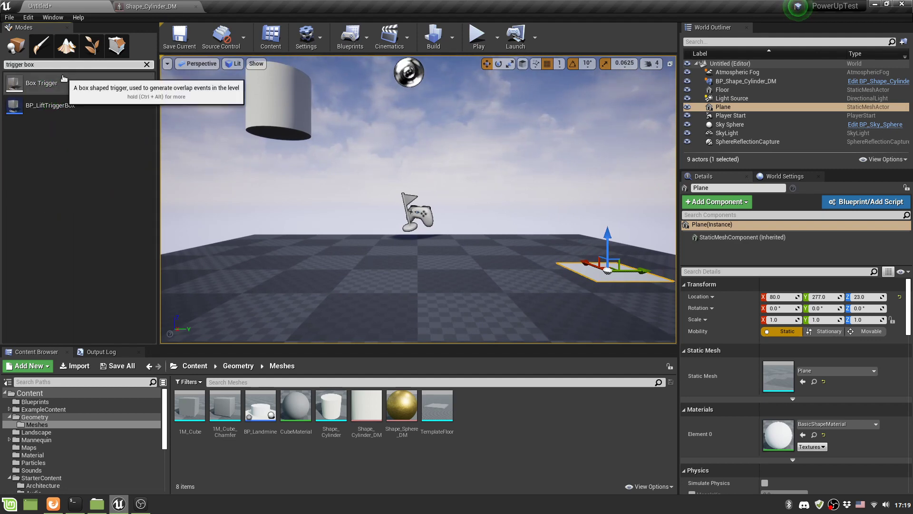
left_click_drag(41, 83, 610, 217)
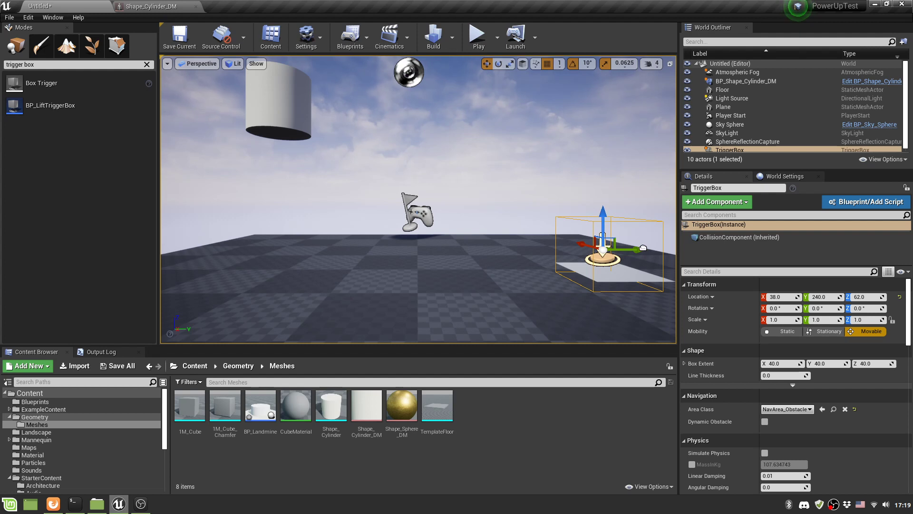
left_click_drag(643, 248, 654, 250)
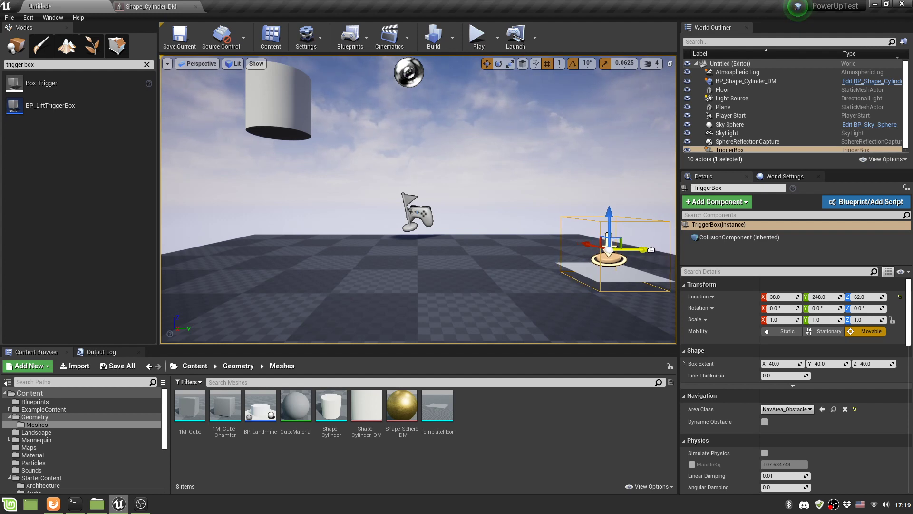
left_click(645, 275)
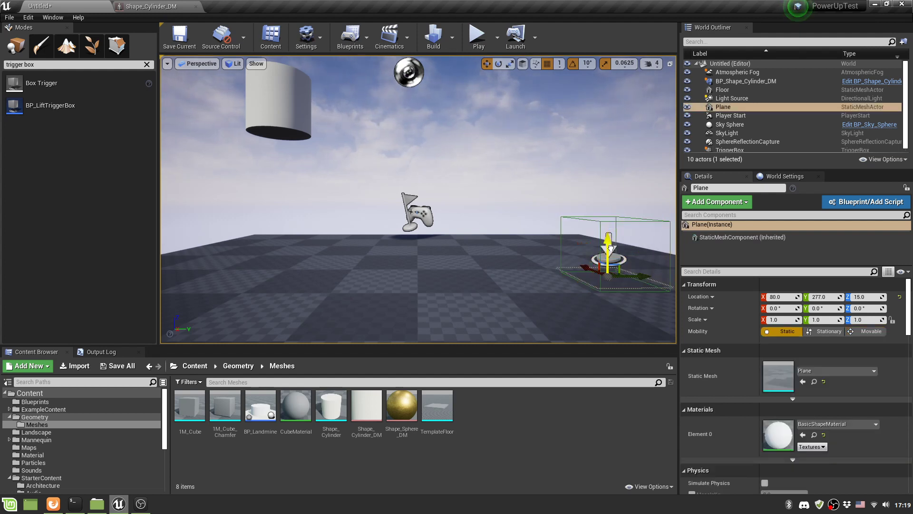
left_click_drag(611, 247, 611, 238)
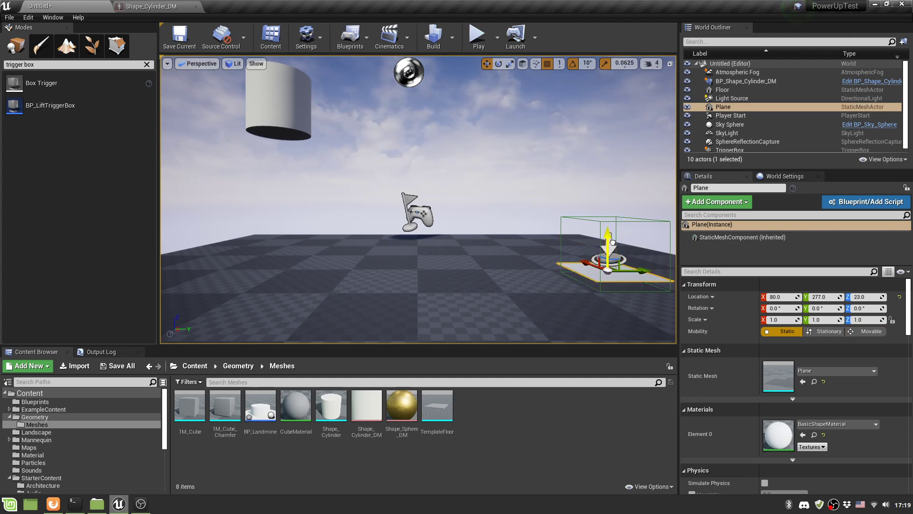
left_click(575, 242)
left_click(146, 65)
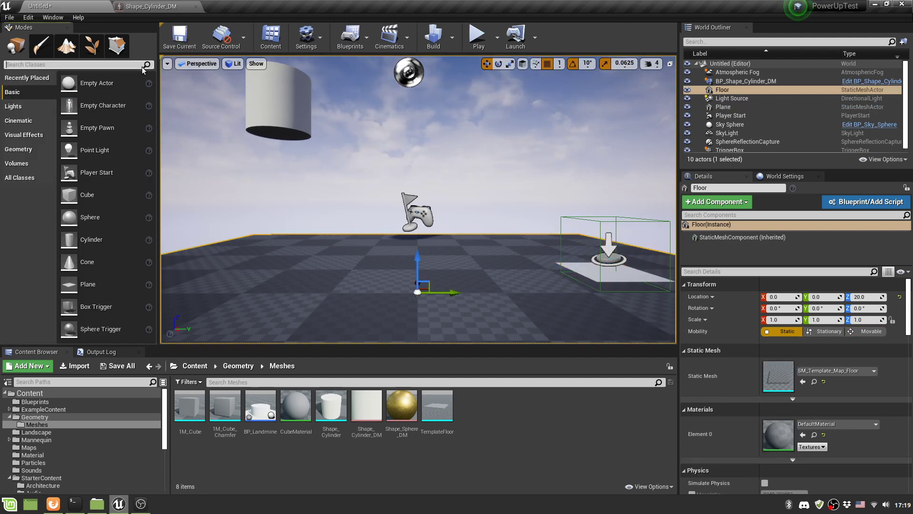
Step: Place the Shape_Cylinder_DM destructible mesh behind the trigger box at about X 280, Y 288, and raise it to about Z 208
left_click_drag(367, 408, 547, 245)
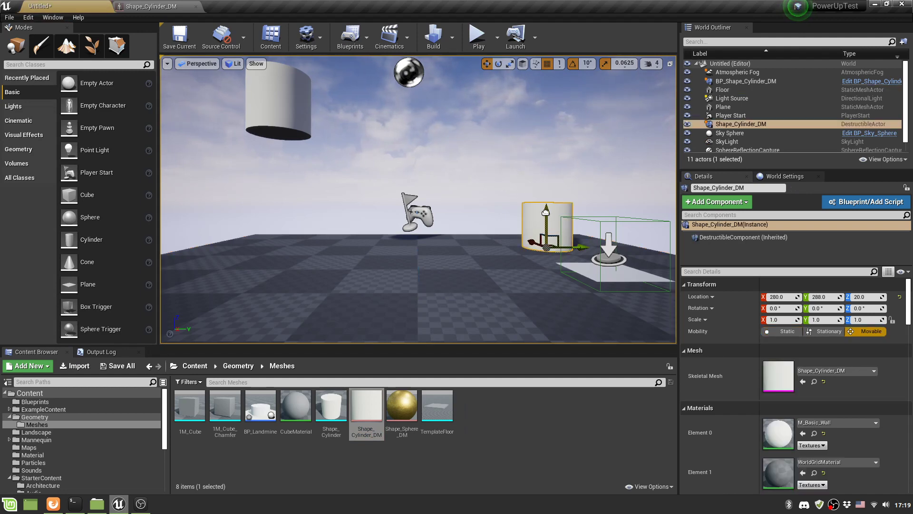
left_click_drag(545, 211, 553, 120)
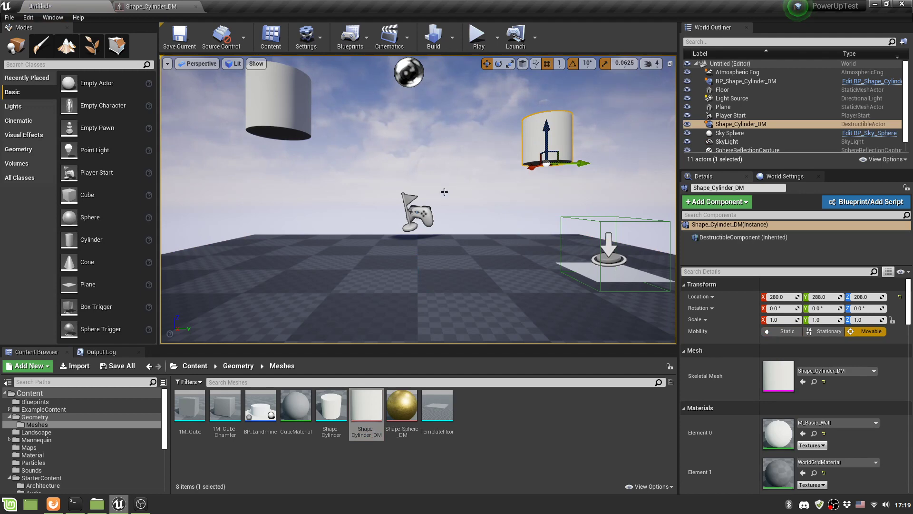
Step: Add an On Actor Begin Overlap event for the trigger box in the Level Blueprint
left_click(643, 221)
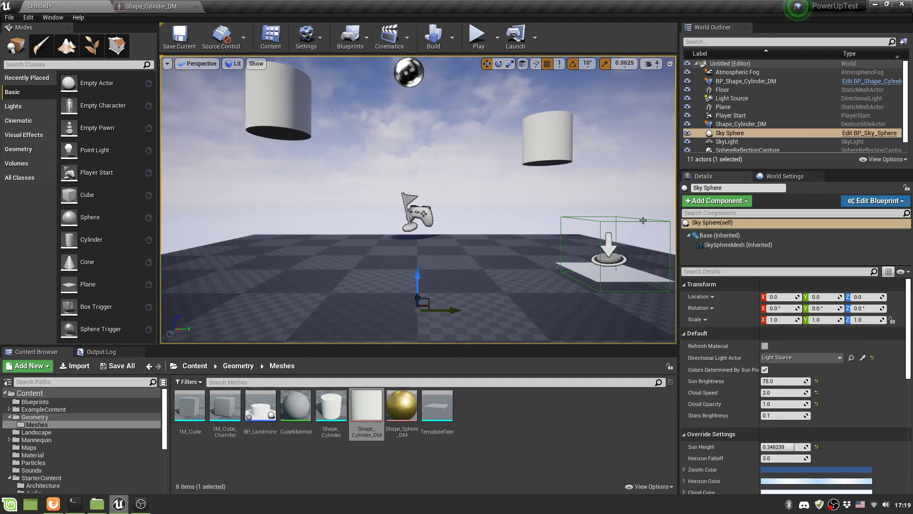
left_click(612, 264)
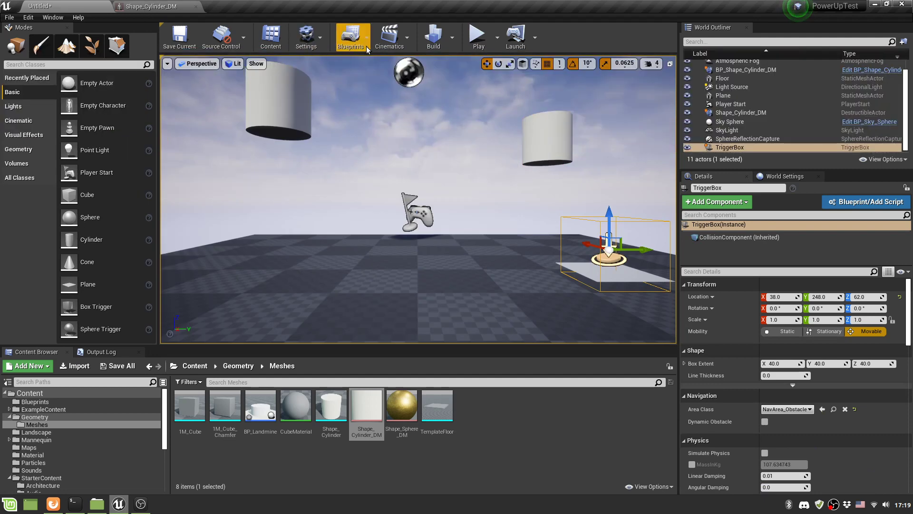
left_click(363, 44)
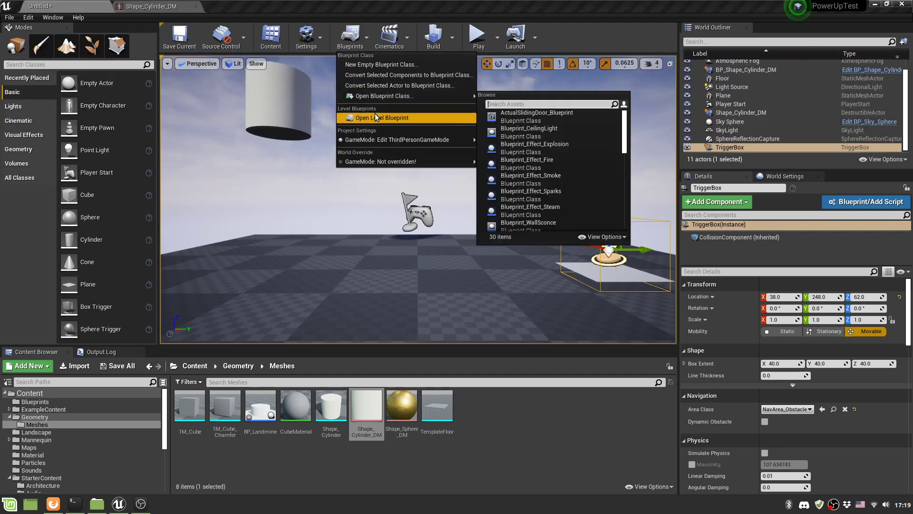
left_click(375, 114)
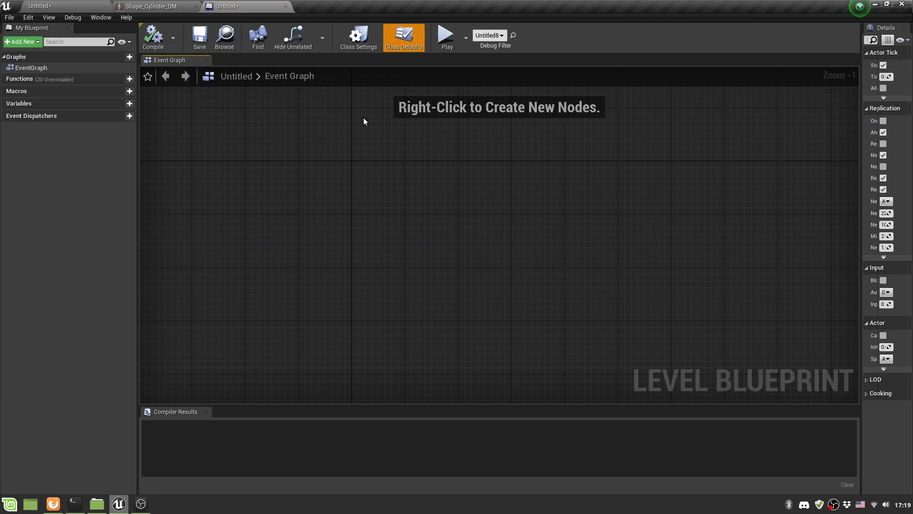
right_click(226, 138)
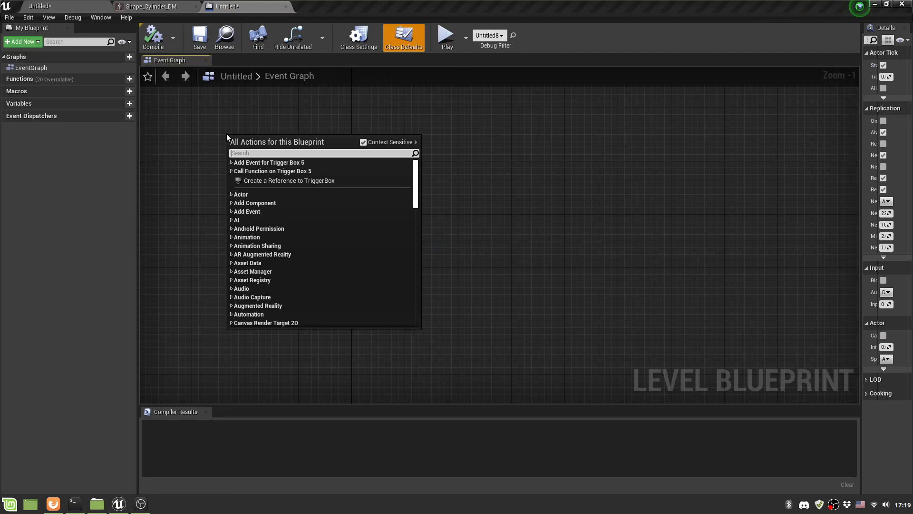
type("on ")
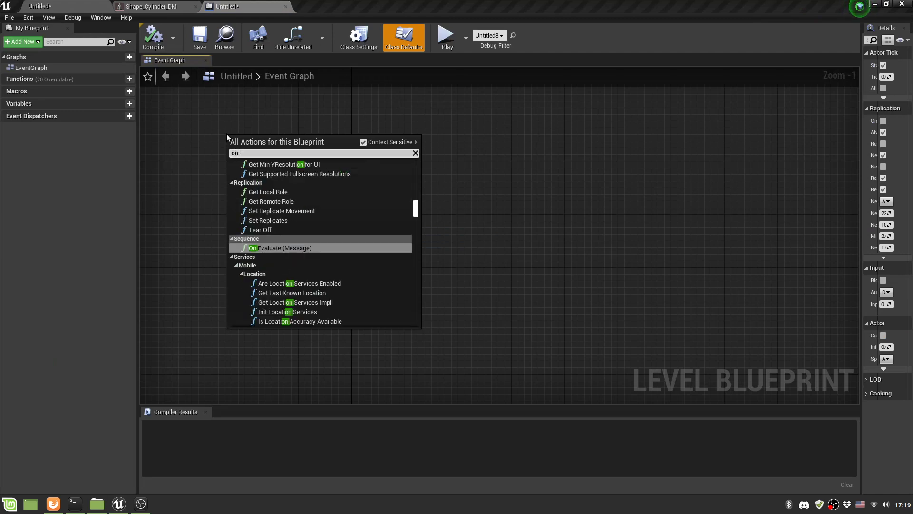
type("begin overlap")
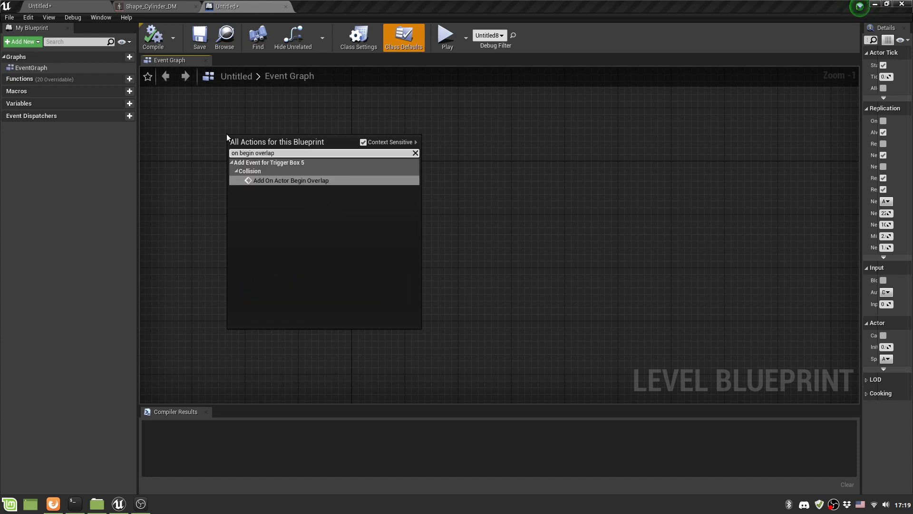
key("Return")
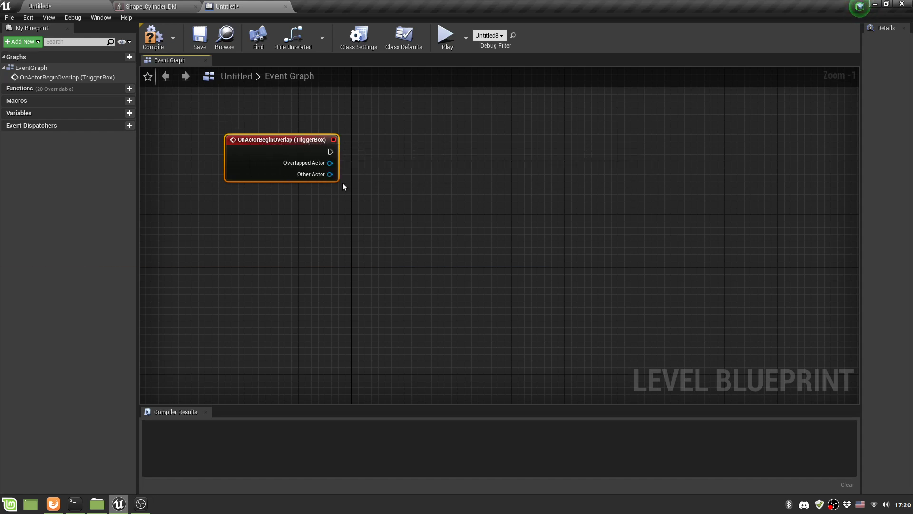
Step: Create a reference to the placed Shape_Cylinder_DM actor in the Level Blueprint's event graph
left_click(79, 4)
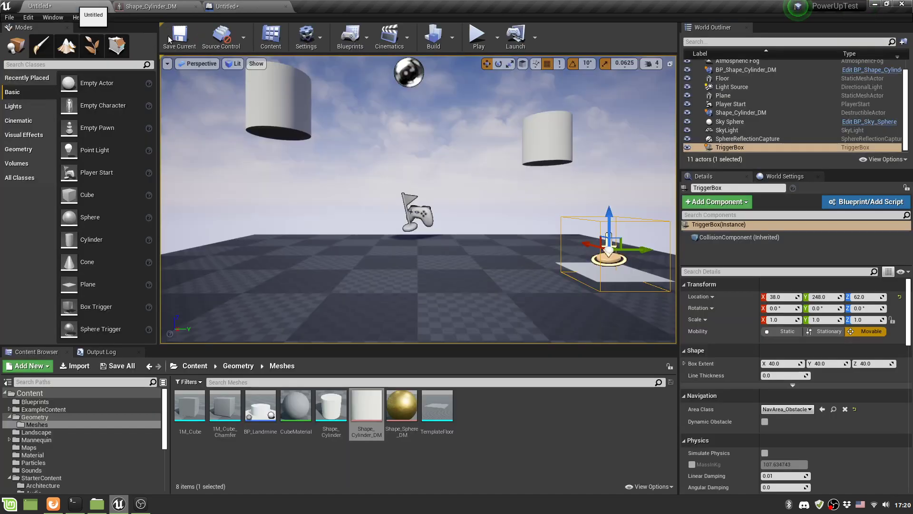
left_click(556, 143)
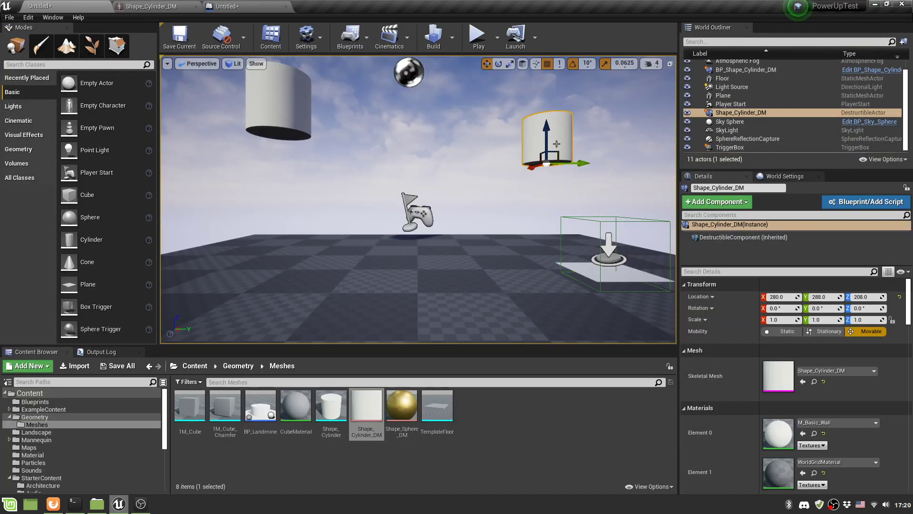
left_click(232, 6)
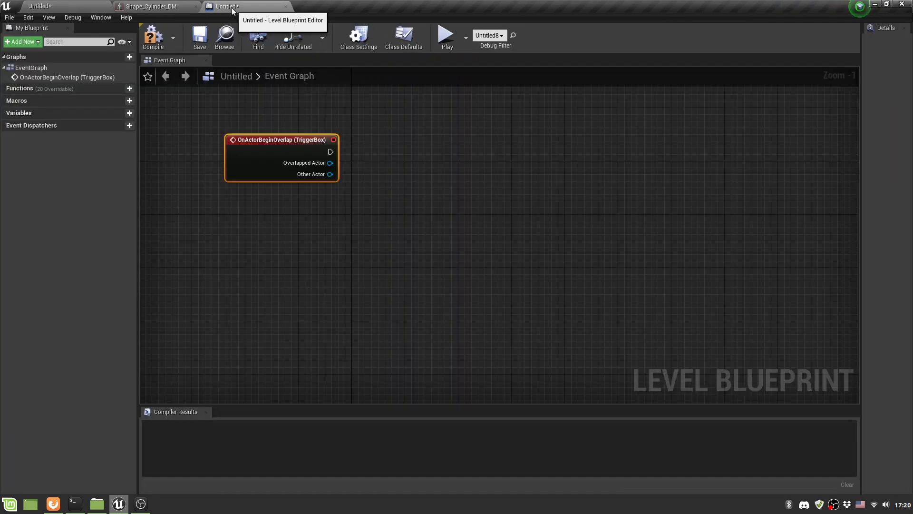
right_click(320, 224)
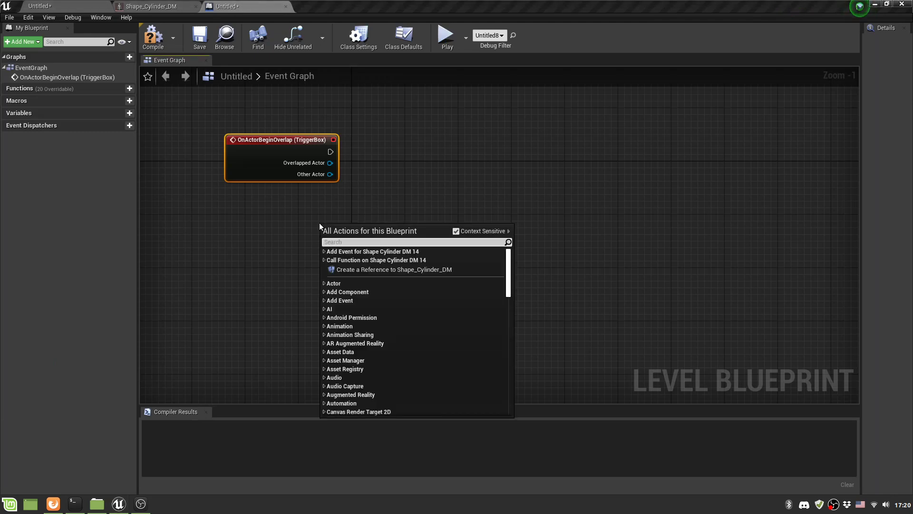
left_click(381, 270)
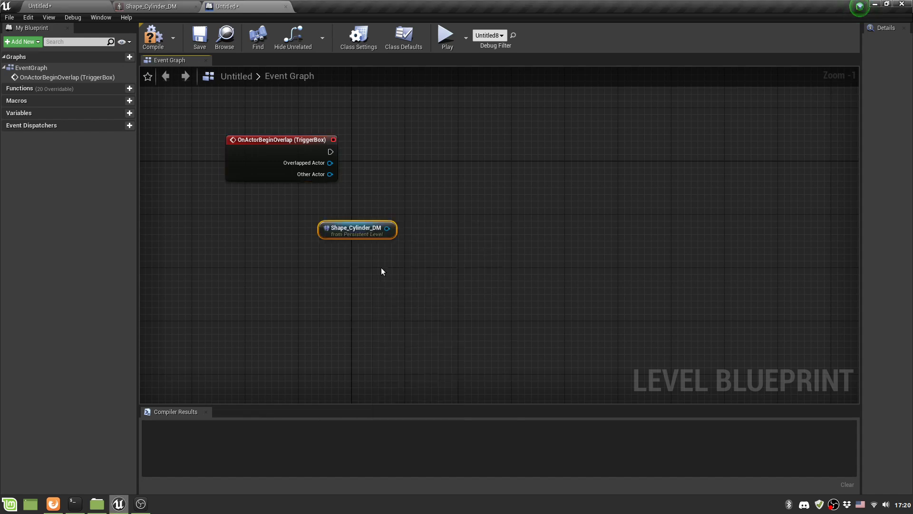
Step: Add an Apply Radius Damage node targeting the cylinder's Destructible Component, and connect the overlap event's execution output to it
left_click_drag(343, 231, 403, 189)
type("damage")
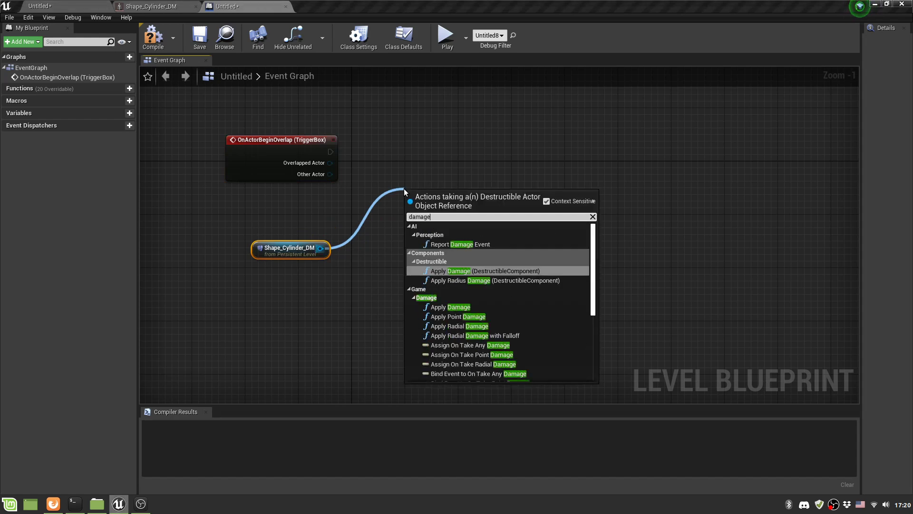
left_click(449, 282)
left_click_drag(421, 200, 520, 194)
left_click_drag(457, 185, 403, 232)
left_click_drag(549, 182, 556, 122)
left_click_drag(432, 232, 432, 218)
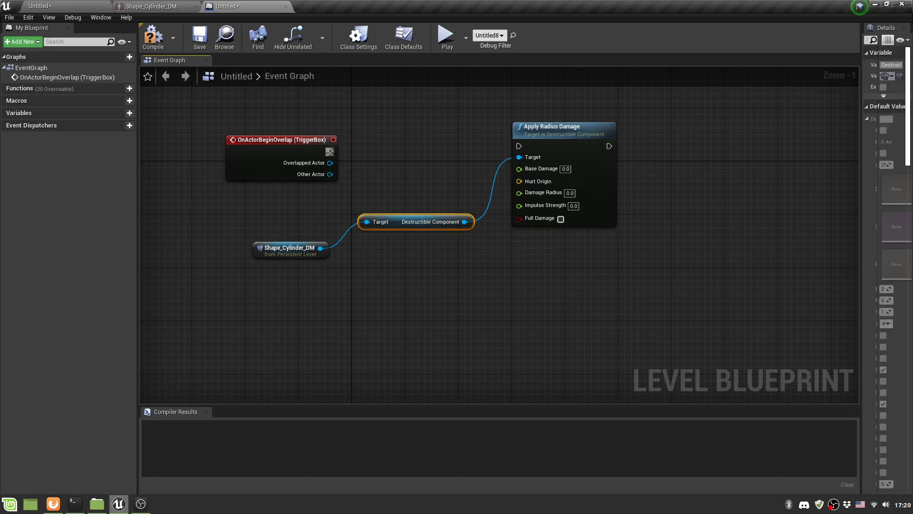
left_click_drag(329, 152, 639, 145)
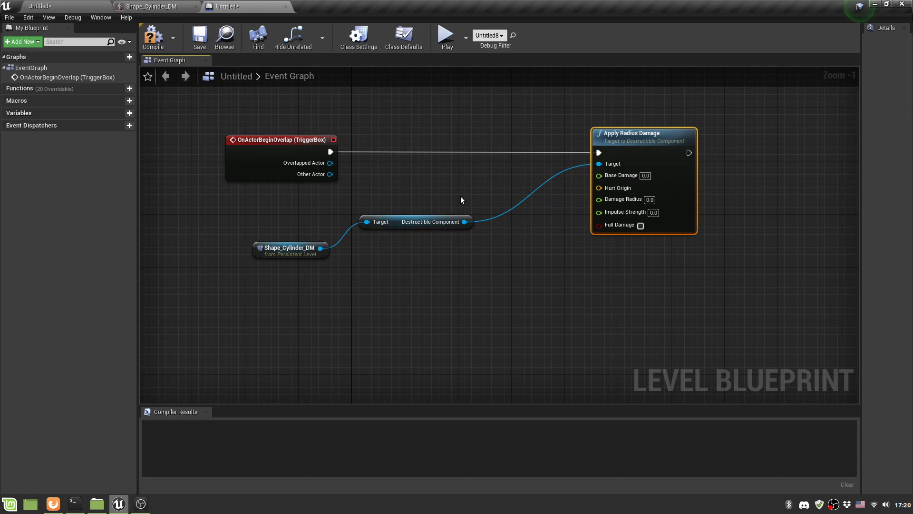
Step: Add a GetWorldLocation node from the Destructible Component and connect its return value to Hurt Origin
left_click(457, 221)
left_click_drag(464, 222, 448, 260)
type("get world")
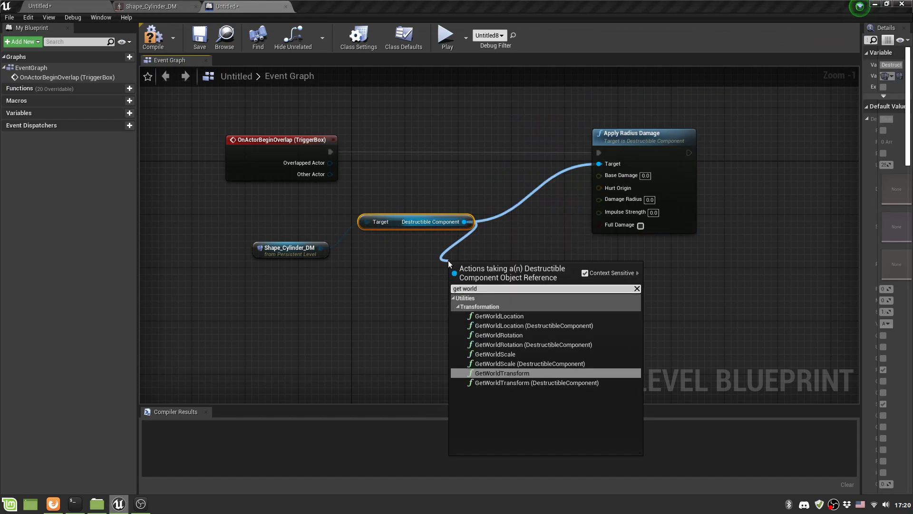
type(" location")
key("Return")
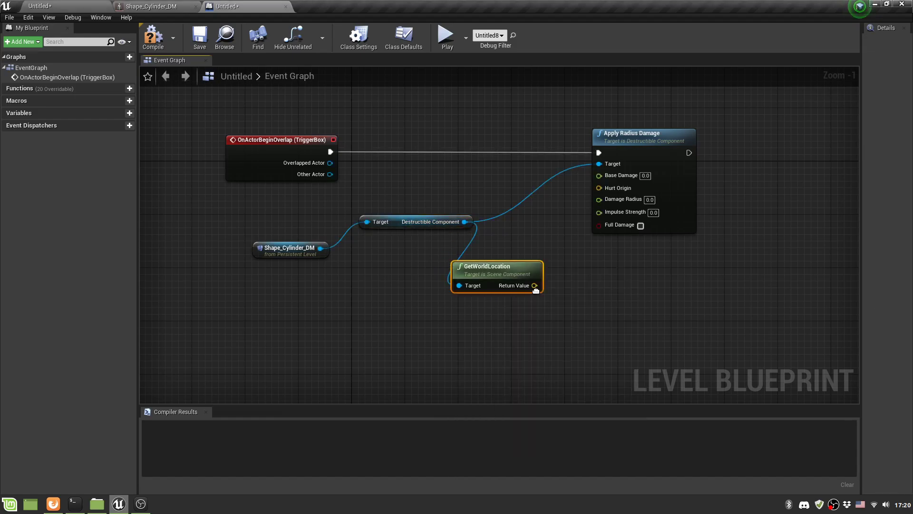
left_click_drag(535, 286, 600, 188)
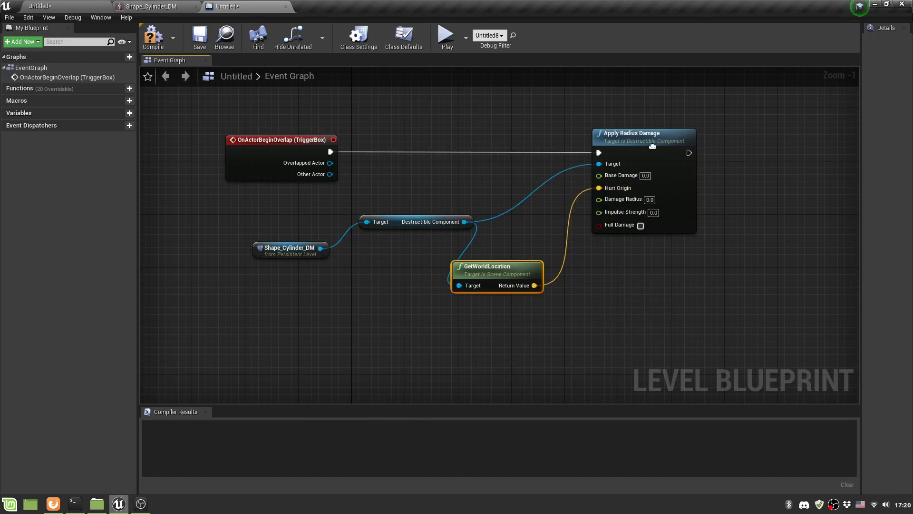
Step: Move the Apply Radius Damage node further from the event, and set its Base Damage to 10 and Impulse Strength to 2000
left_click_drag(652, 146, 706, 152)
left_click(699, 182)
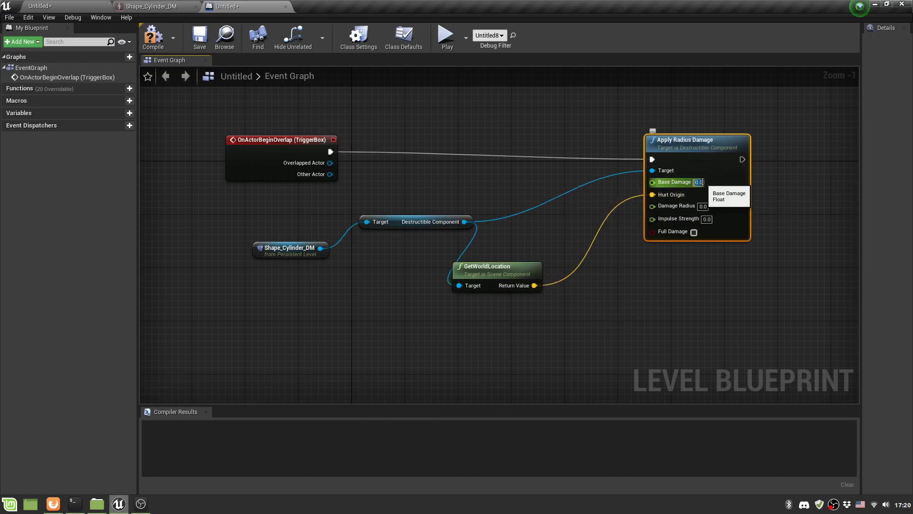
type("10")
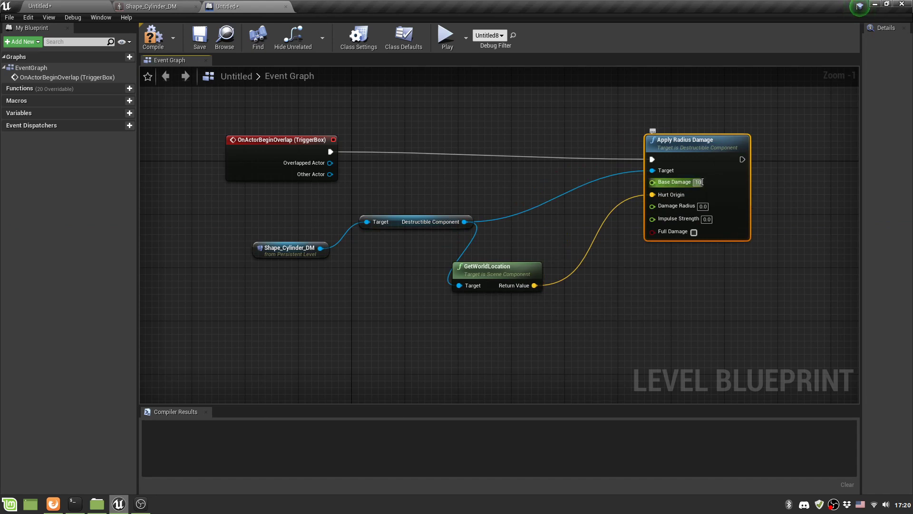
left_click(707, 219)
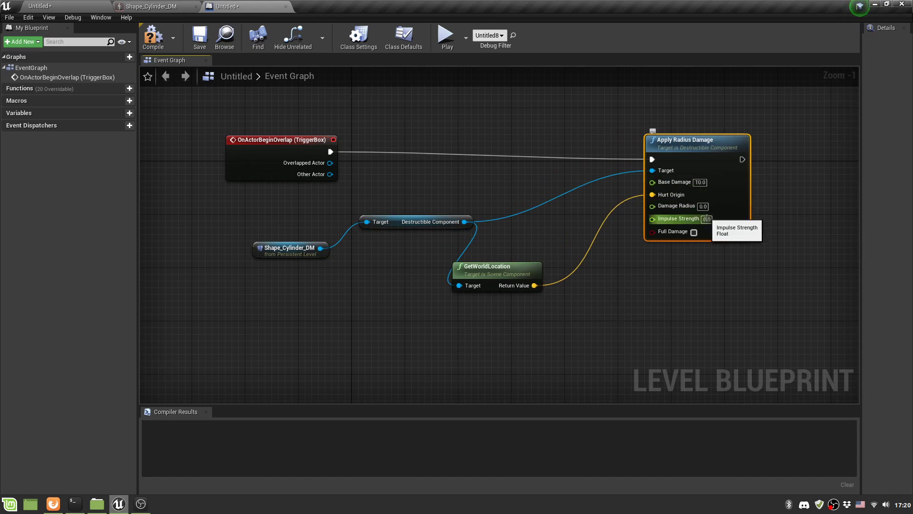
type("200")
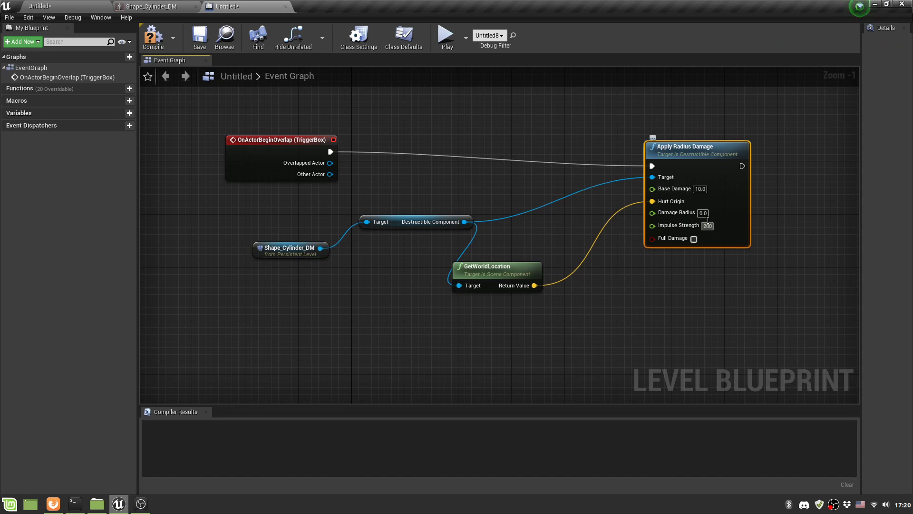
type("0")
key("Return")
left_click(691, 274)
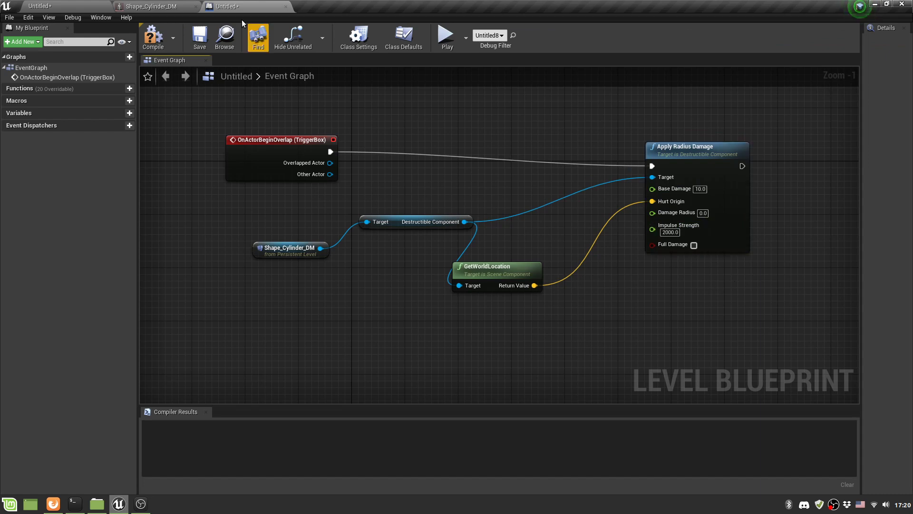
Step: Playtest the level by walking the character onto the plane inside the trigger box, then stop the play session
left_click(42, 6)
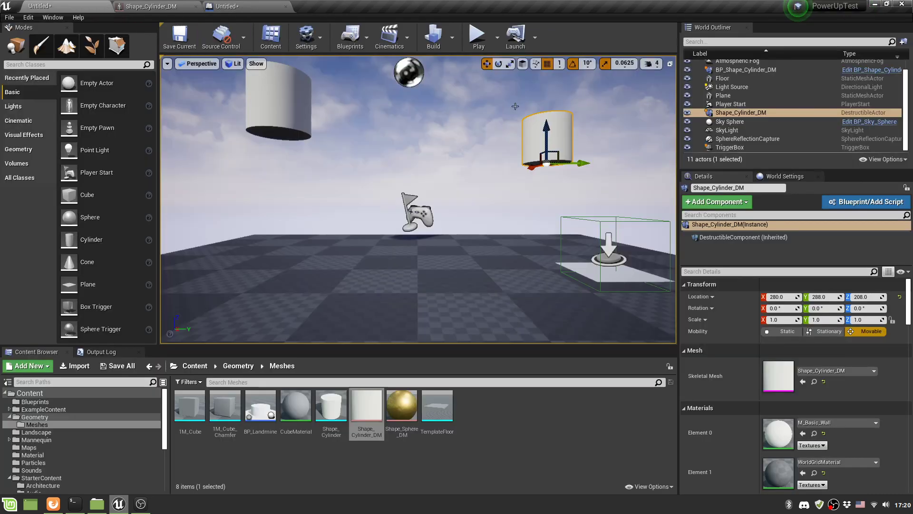
left_click(444, 261)
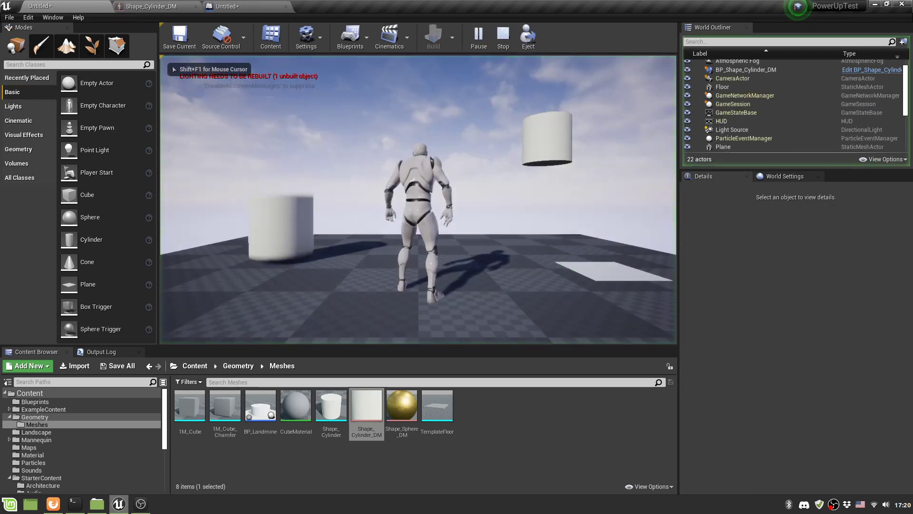
key("d")
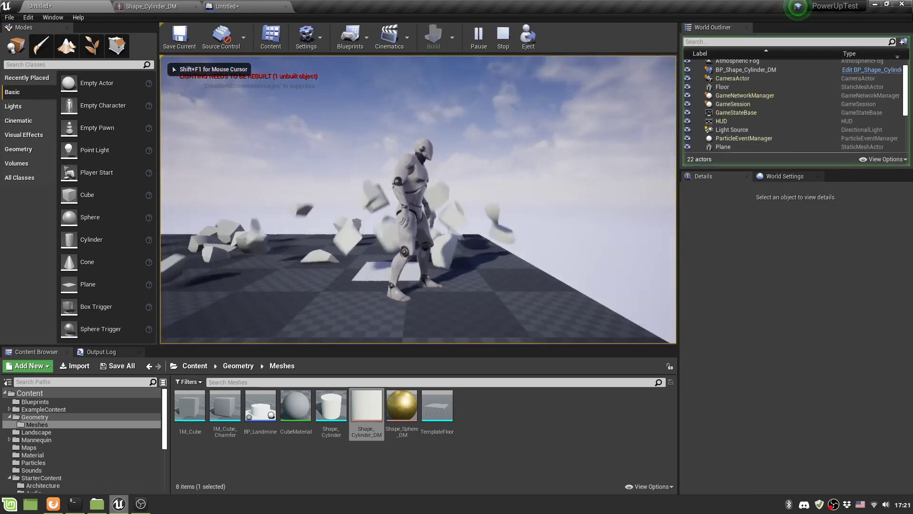
key("a")
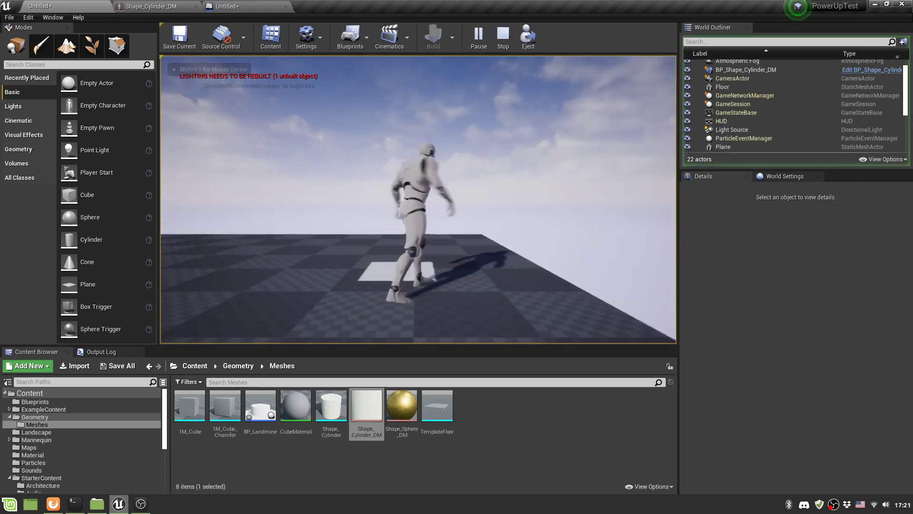
key("shift+F1")
key("Escape")
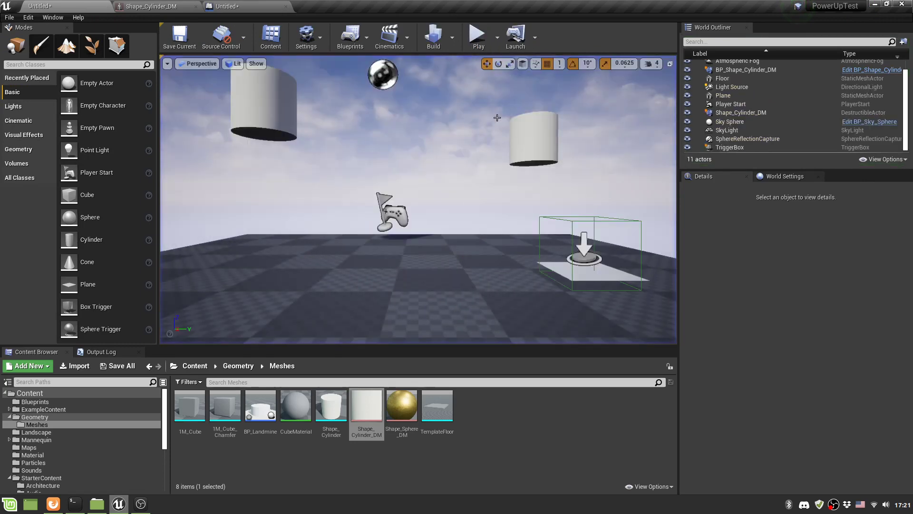
left_click(475, 35)
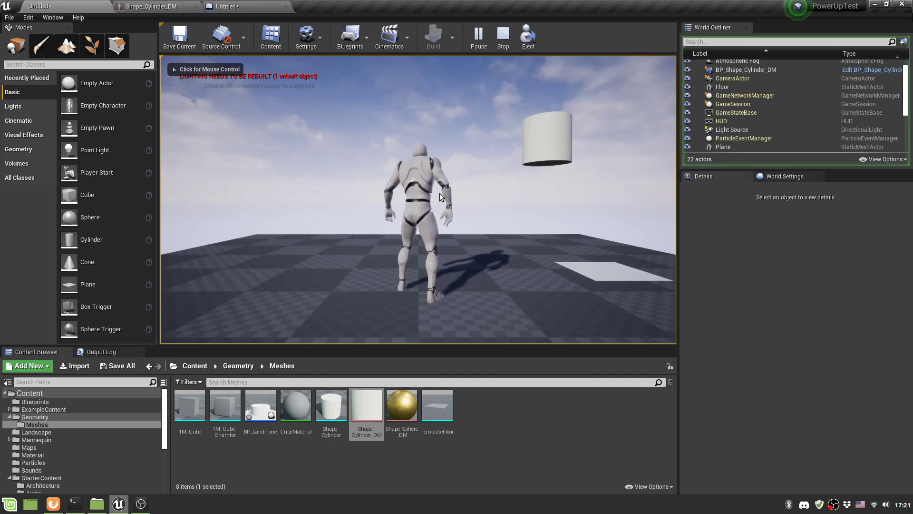
key("Escape")
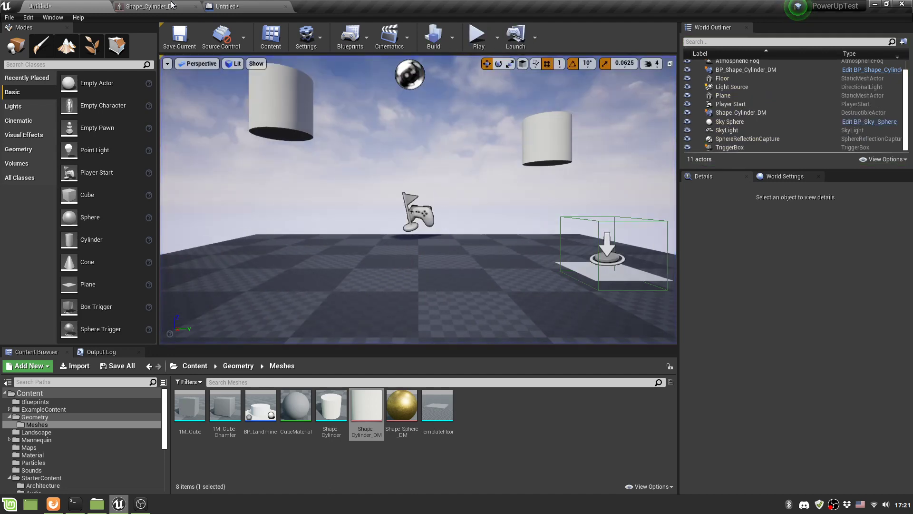
Step: Review the debris, flag and hierarchy depth settings of the Shape_Cylinder_DM destructible mesh
left_click(151, 6)
left_click(604, 61)
scroll(690, 190, "down", 10)
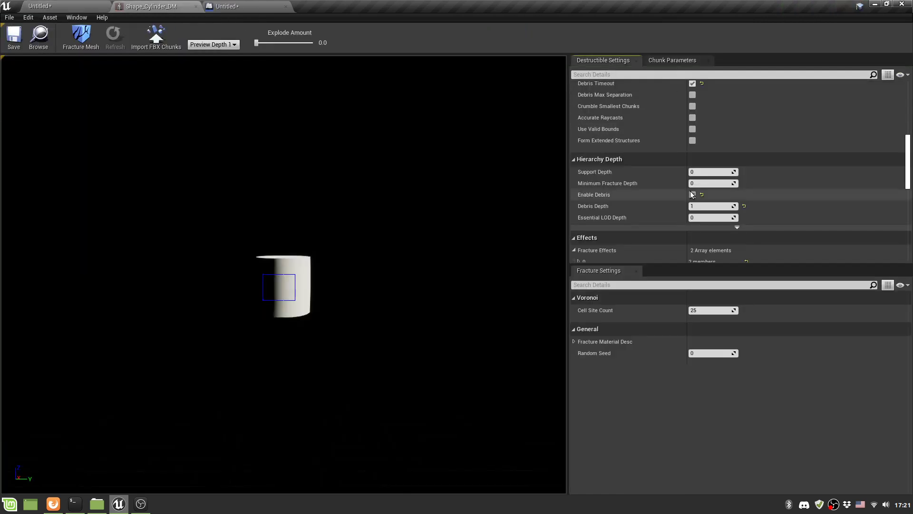
scroll(689, 190, "up", 1)
left_click(692, 189)
scroll(690, 190, "up", 4)
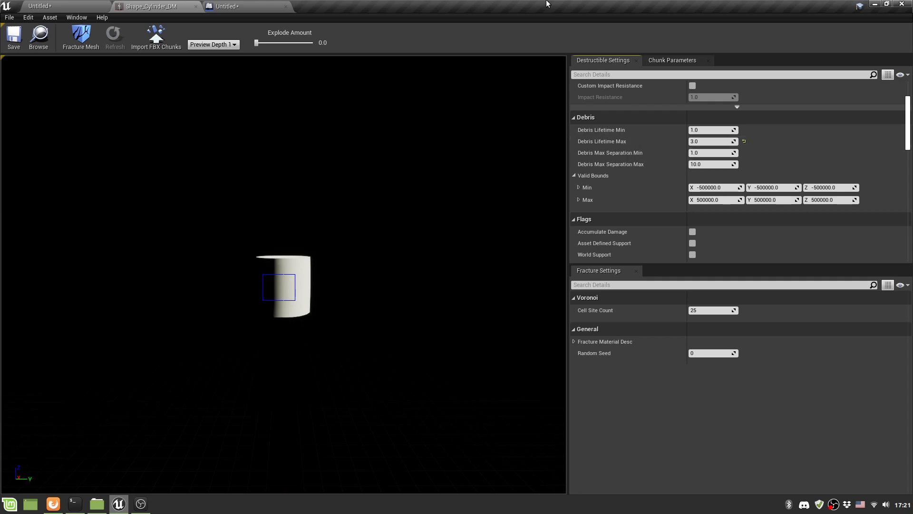
left_click(244, 6)
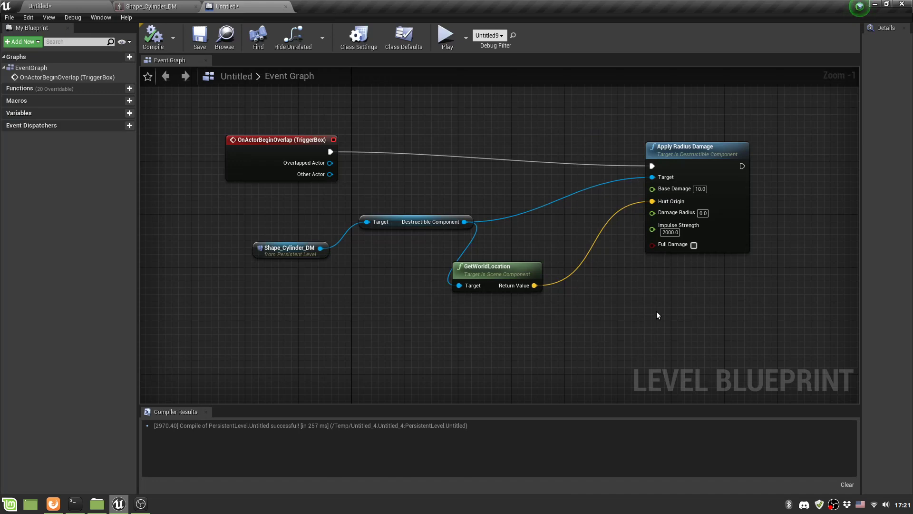
right_click_drag(657, 312, 628, 296)
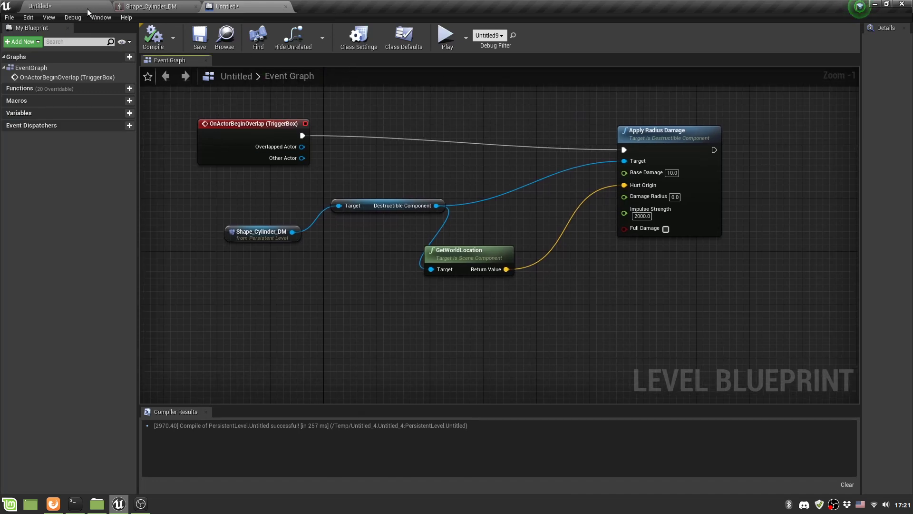
left_click(69, 9)
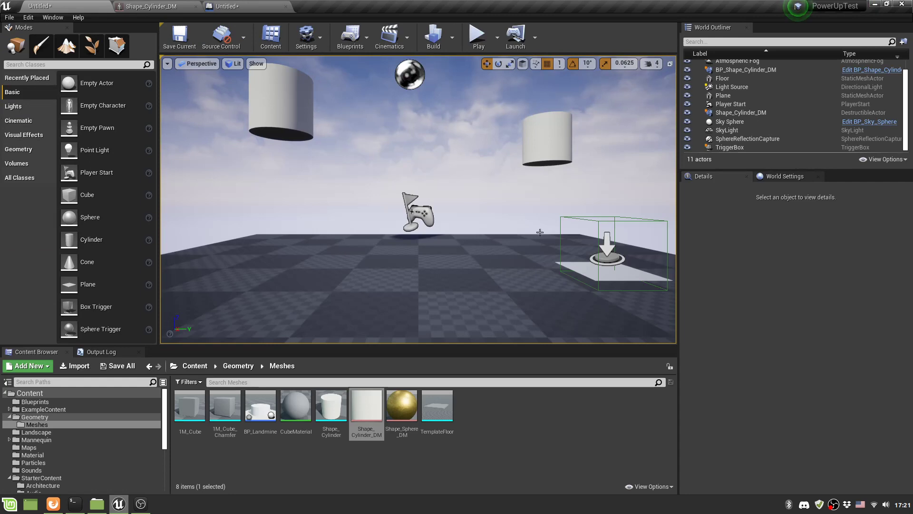
Step: In the Level Blueprint, add a Cast To Character node from the overlap event's Other Actor output and place it beside the event
left_click(230, 8)
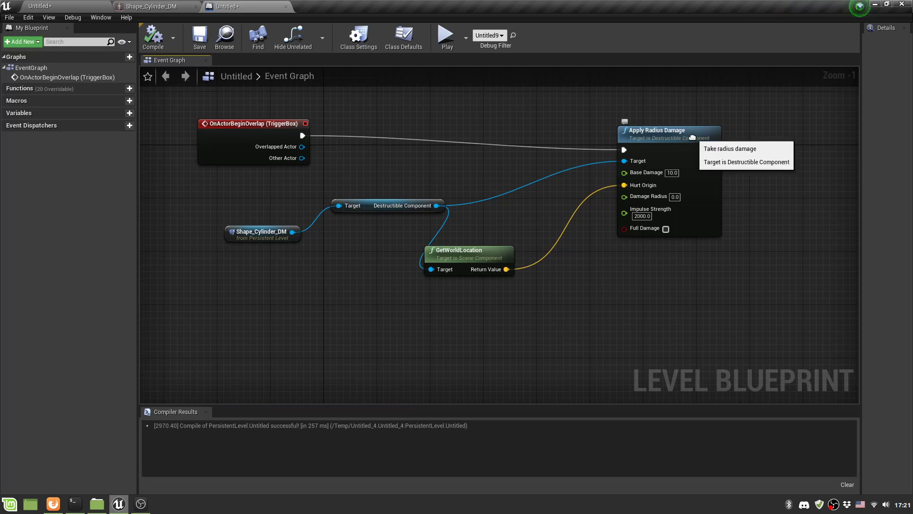
left_click_drag(694, 139, 699, 125)
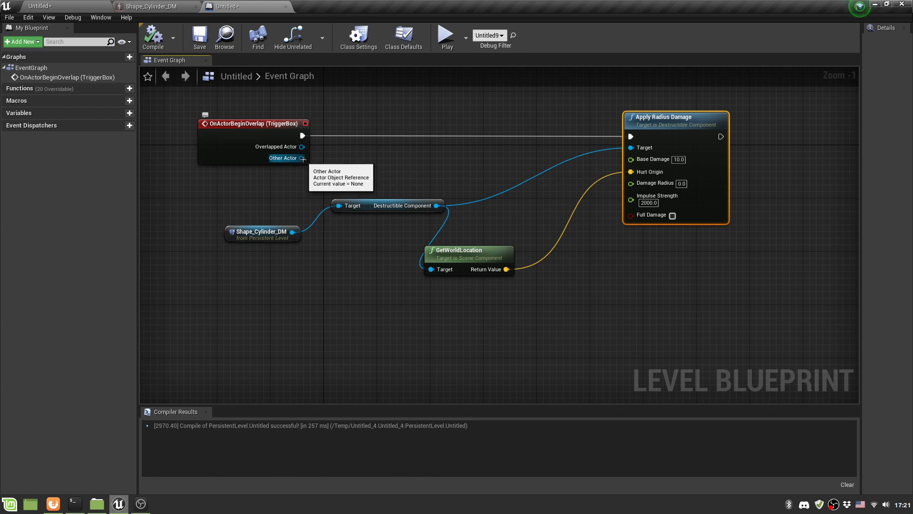
left_click_drag(302, 157, 357, 152)
type("cast")
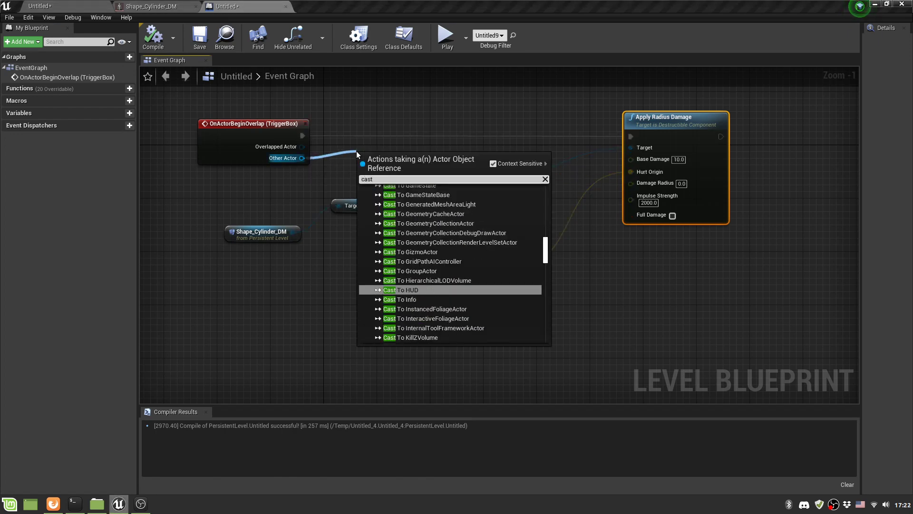
type(" to chara")
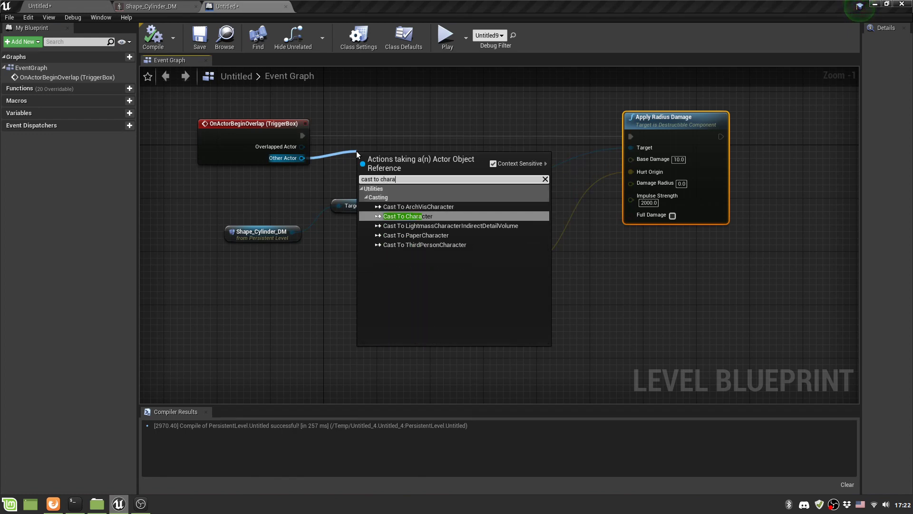
key("Return")
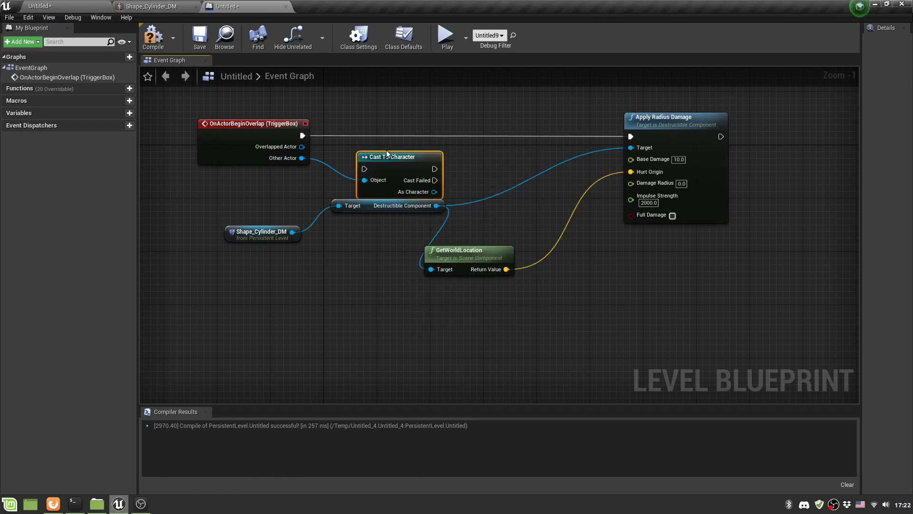
left_click_drag(388, 155, 381, 141)
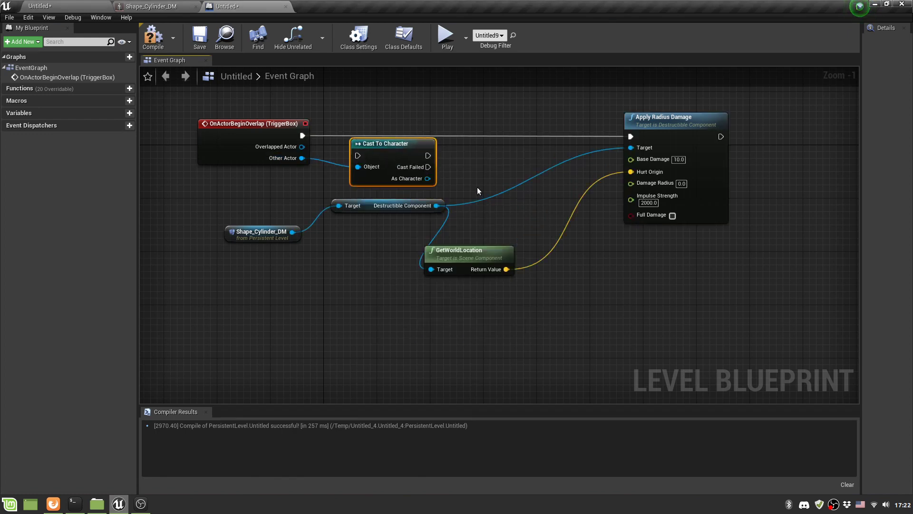
Step: Route the overlap event's execution through Cast To Character into Apply Radius Damage, and compile the Level Blueprint
left_click_drag(302, 136, 359, 156)
left_click_drag(429, 155, 631, 137)
left_click(153, 35)
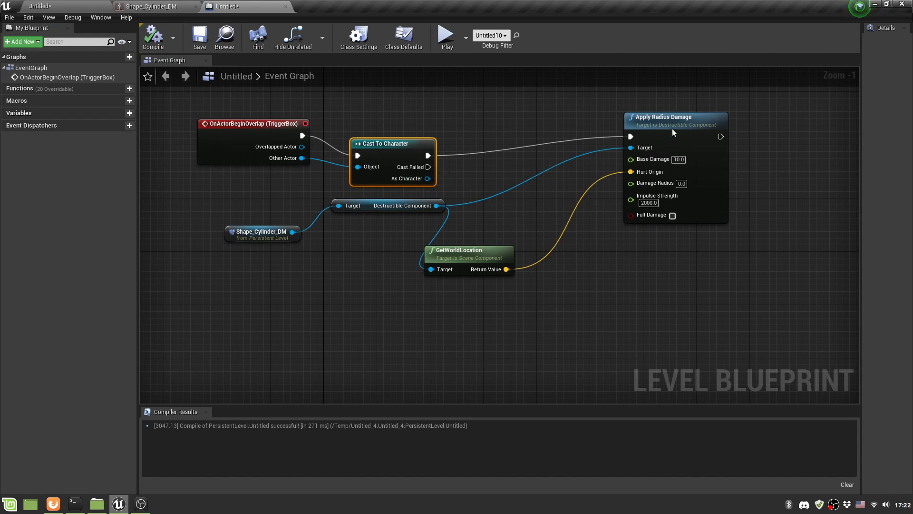
Step: Playtest the character-only trigger by walking the character onto the plane, then stop the play session
left_click(93, 9)
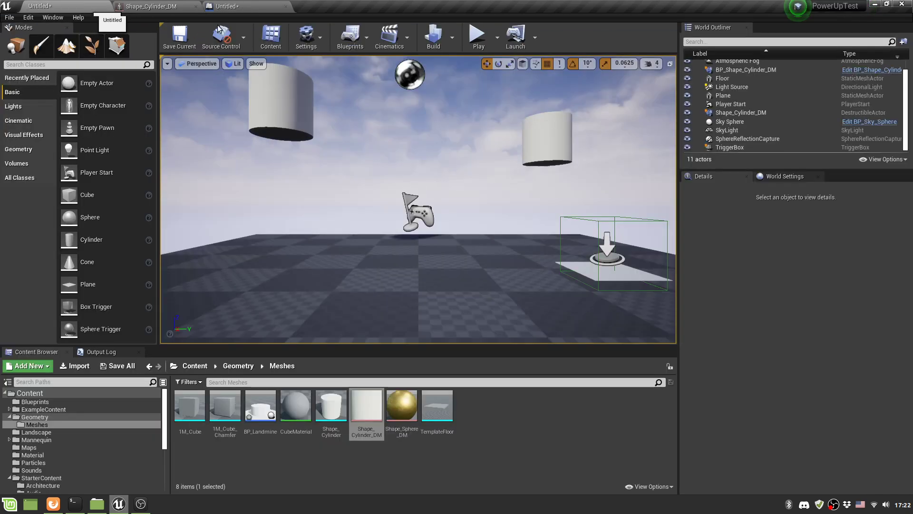
left_click(479, 44)
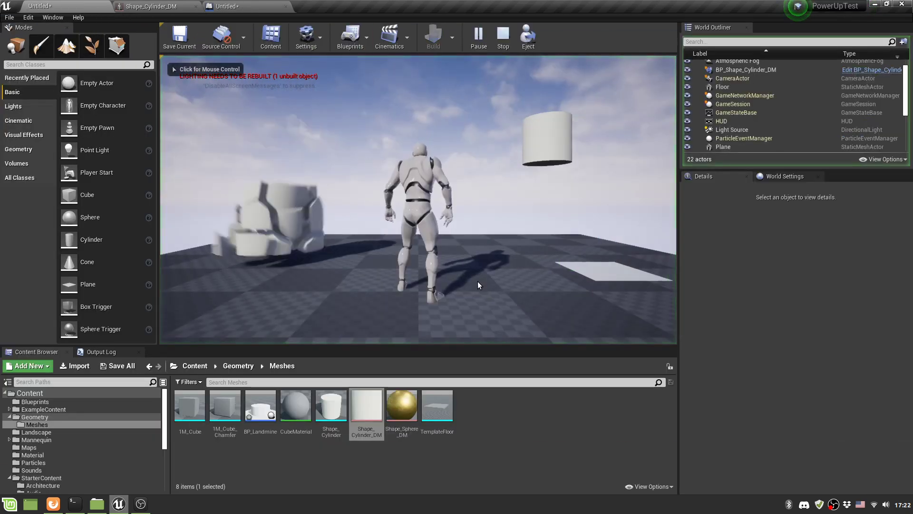
left_click(478, 281)
key("d")
key("a")
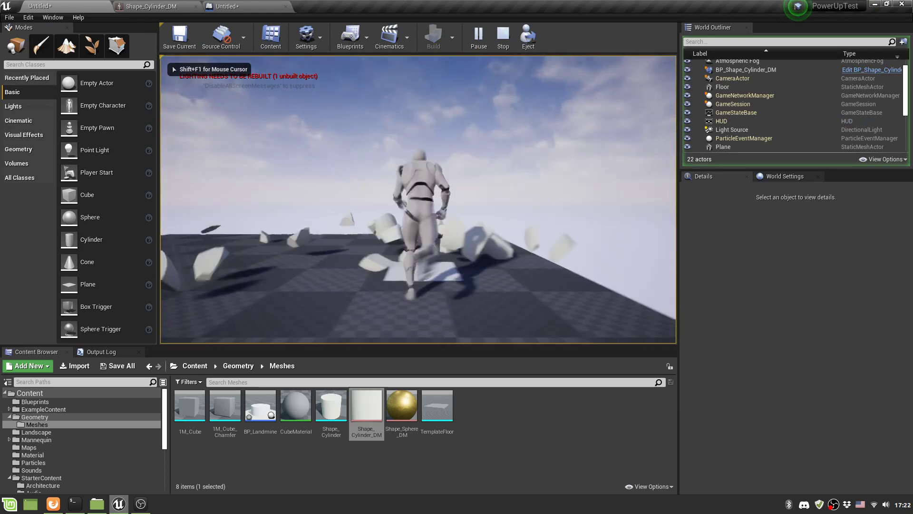
key("Escape")
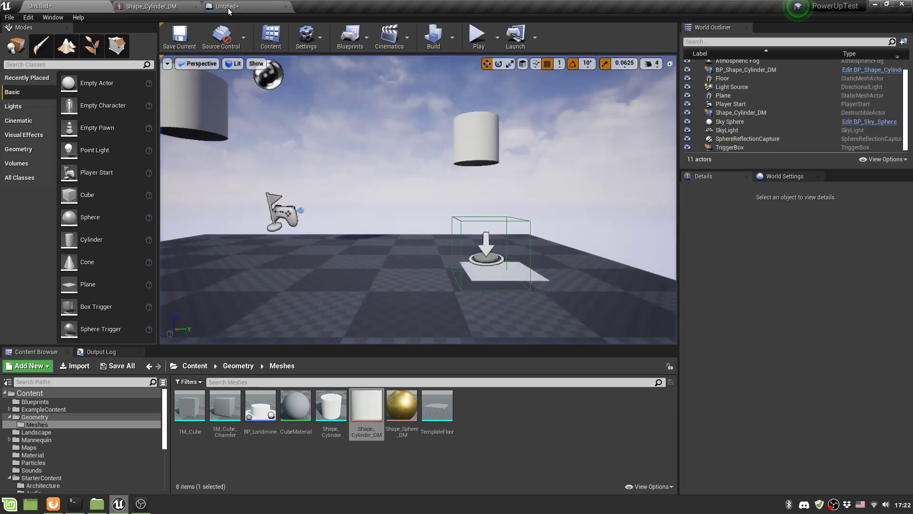
Step: Delete all nodes from the Level Blueprint's event graph
left_click(228, 7)
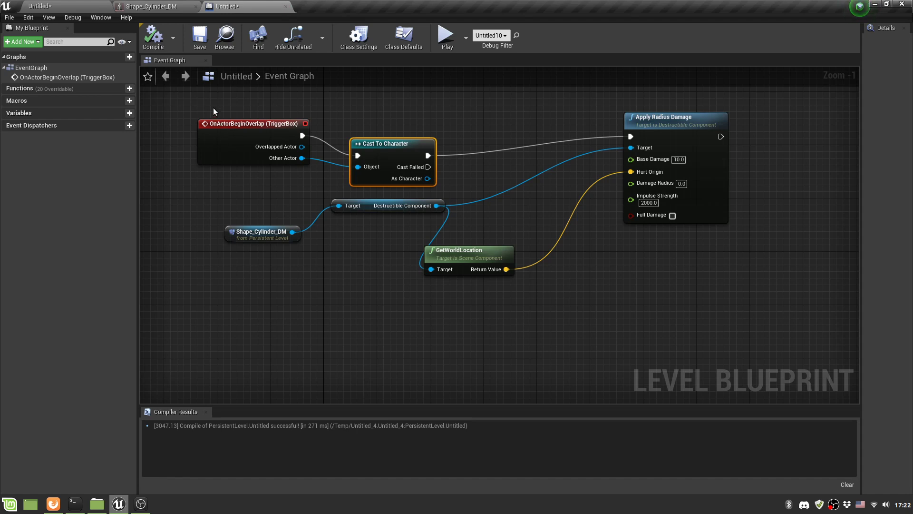
left_click_drag(194, 104, 781, 328)
key("Delete")
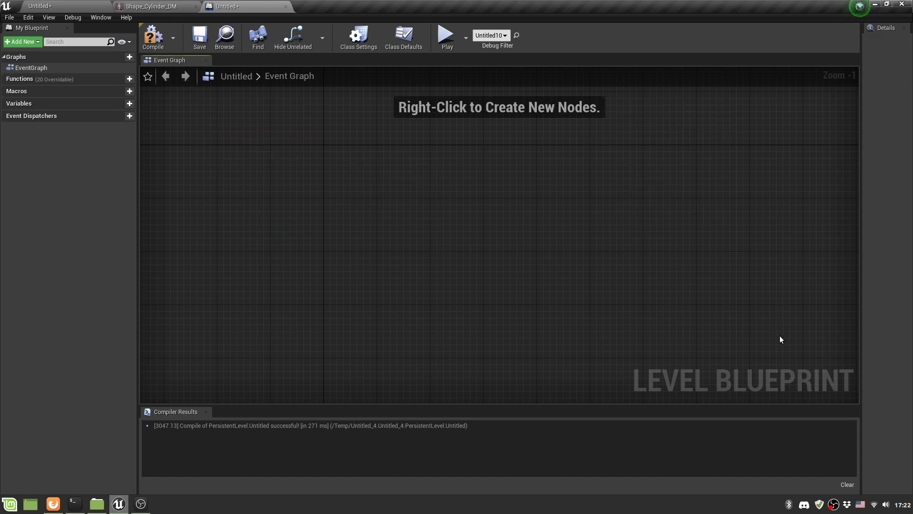
Step: Delete the Shape_Cylinder_DM actor, the trigger box and the white plane from the level
left_click(72, 7)
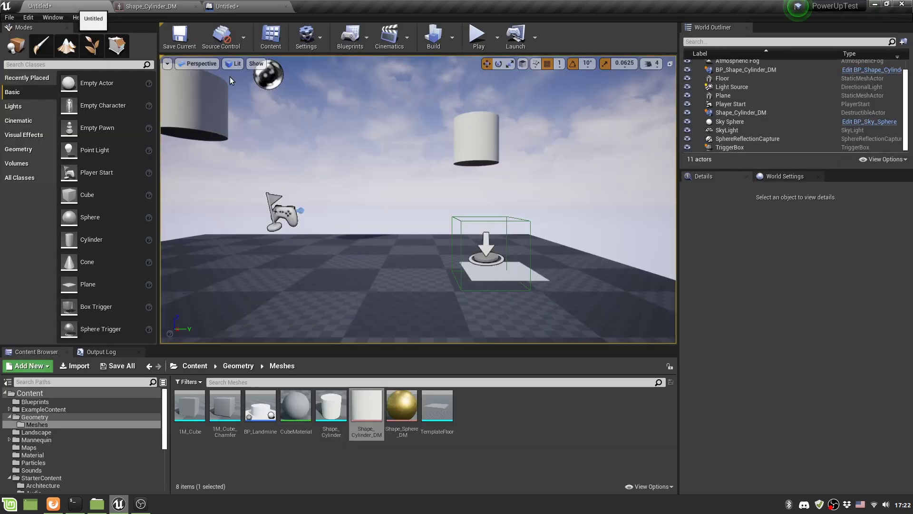
left_click(494, 146)
key("Delete")
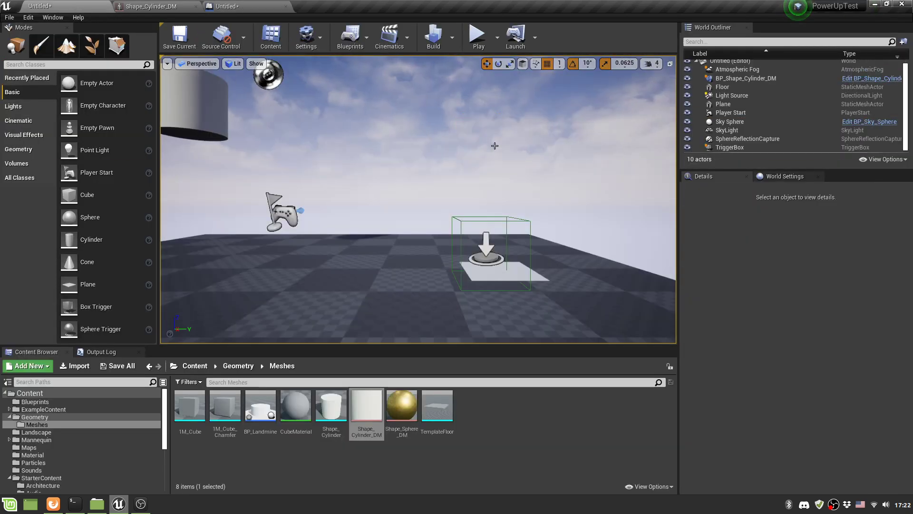
left_click(496, 222)
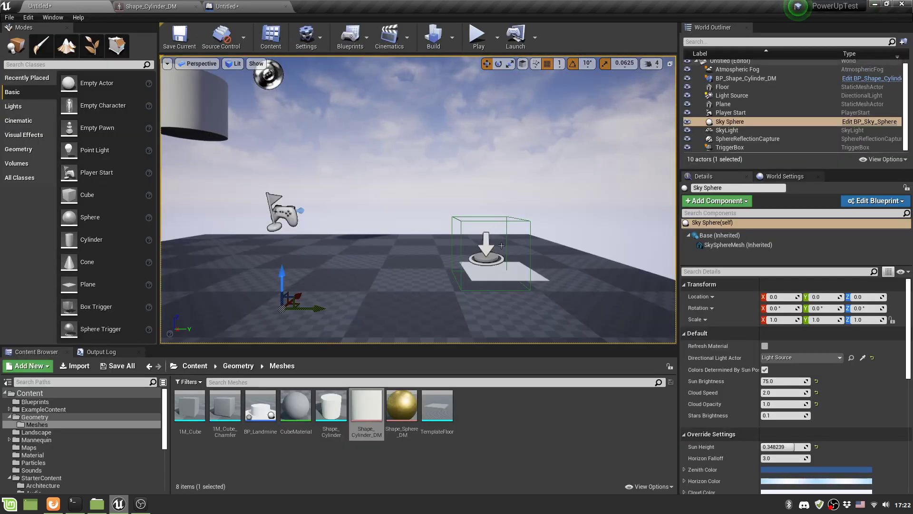
left_click(492, 259)
key("Delete")
scroll(490, 259, "up", 2)
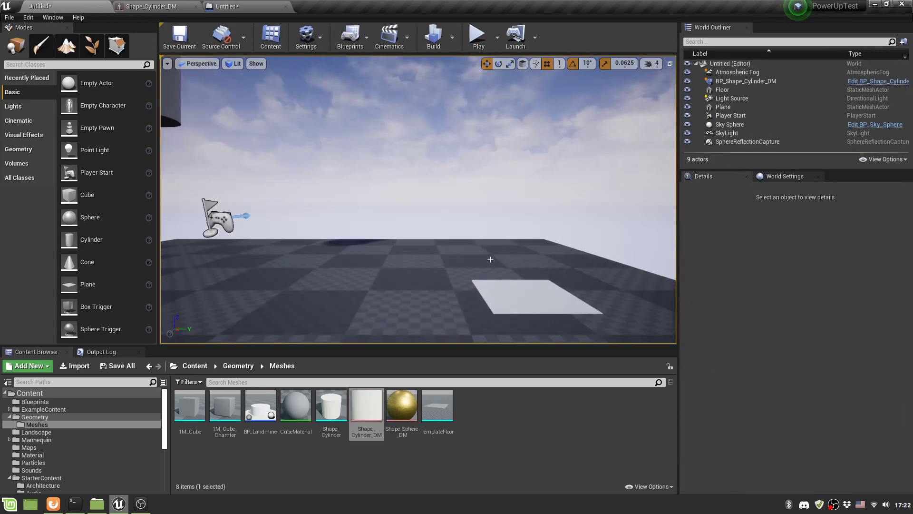
left_click(508, 292)
key("Delete")
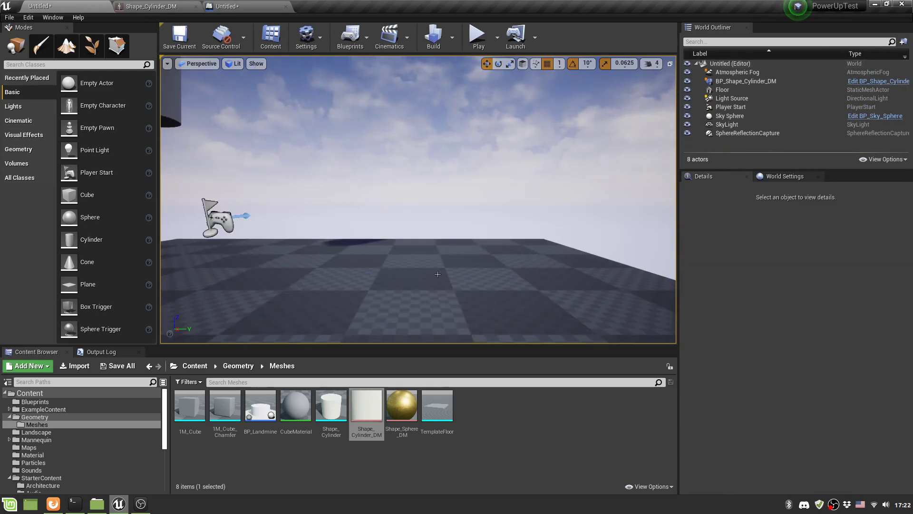
Step: Create an Actor Blueprint Class named BP_landmine in the Blueprints content folder
scroll(437, 274, "down", 2)
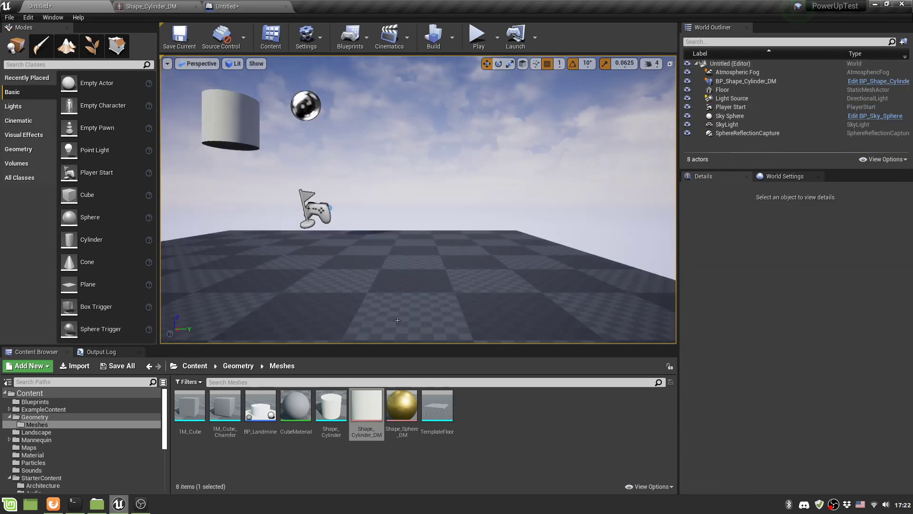
left_click(38, 402)
right_click(390, 467)
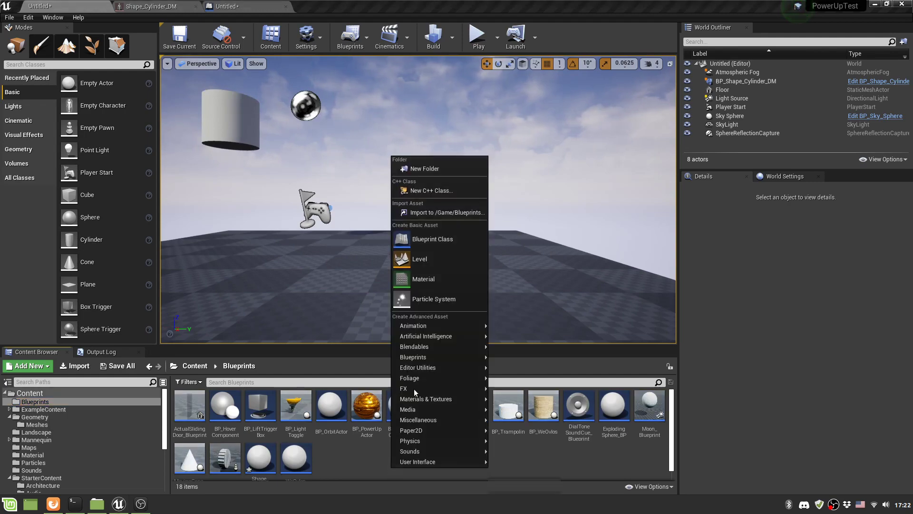
left_click(424, 238)
left_click(371, 167)
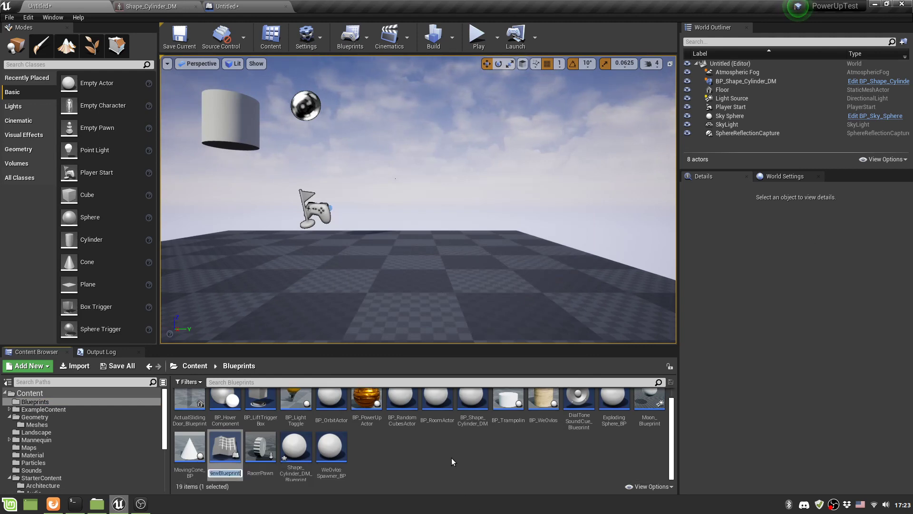
type("B")
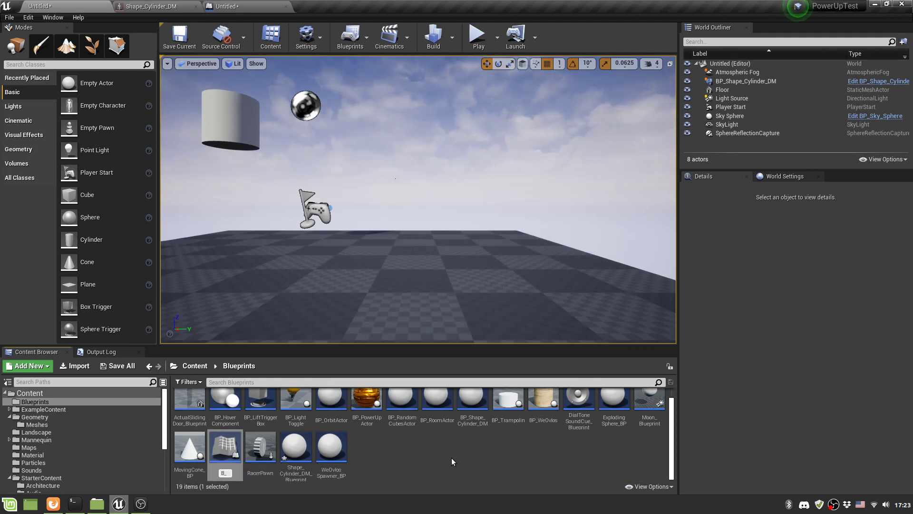
type("P_landmine")
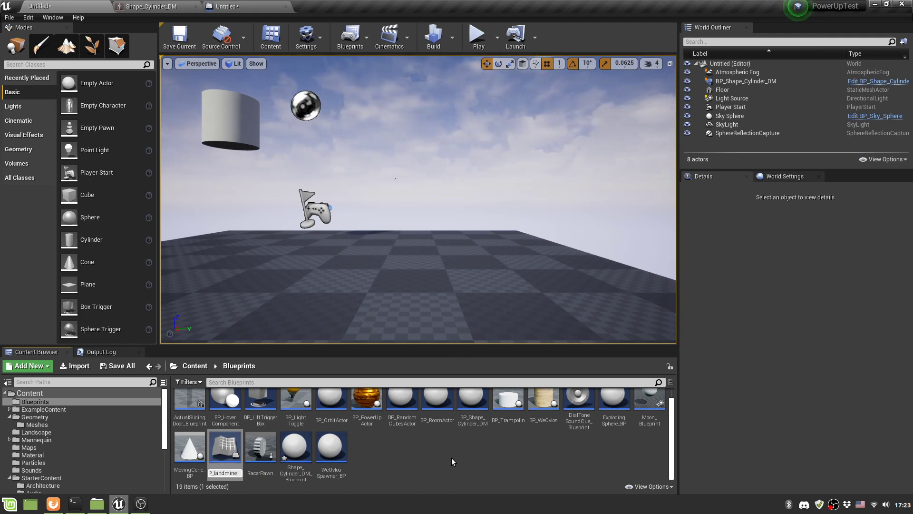
key("Return")
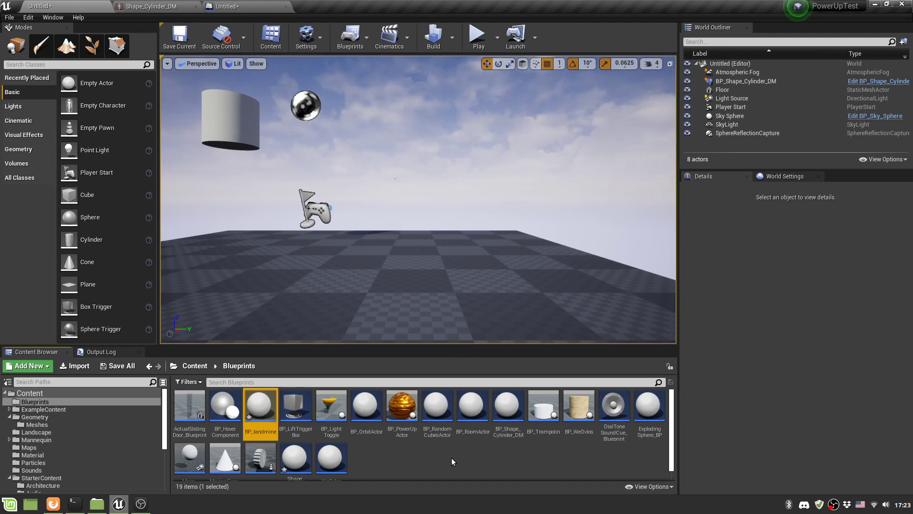
Step: Open the BP_landmine blueprint for editing and add a Plane component under its default scene root
double_click(249, 405)
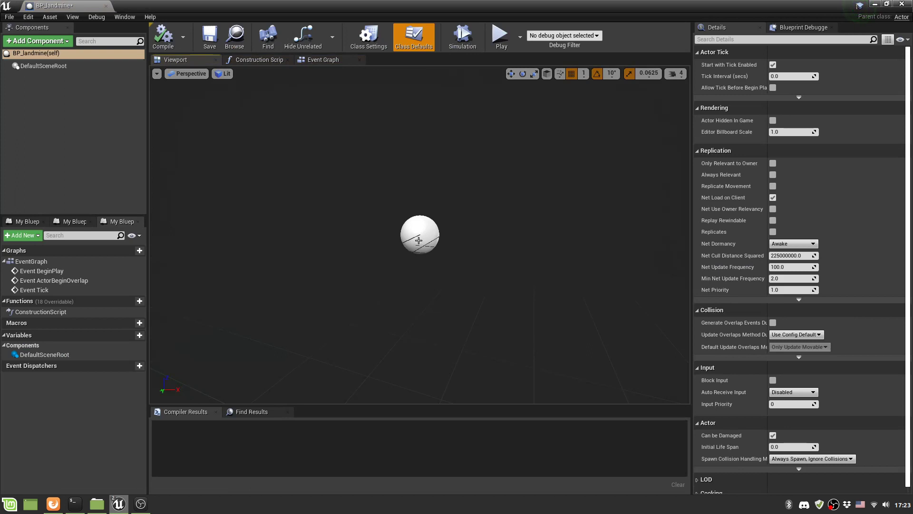
left_click(43, 44)
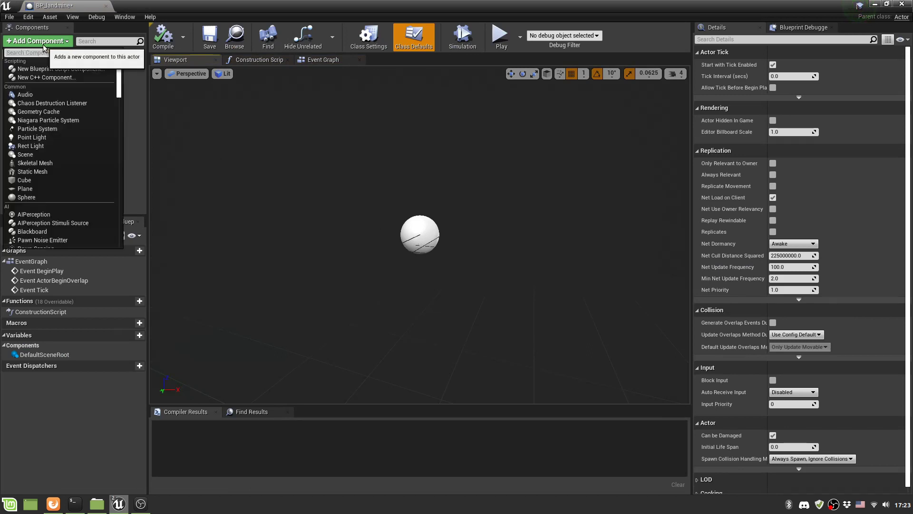
type("plane")
left_click(35, 73)
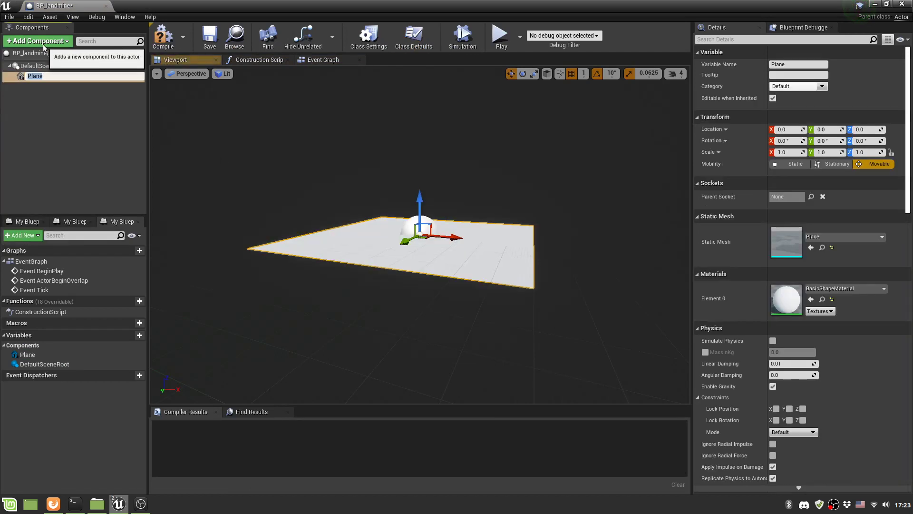
Step: Add a Box Collision component as a child of the Plane, keeping the default name
left_click(35, 42)
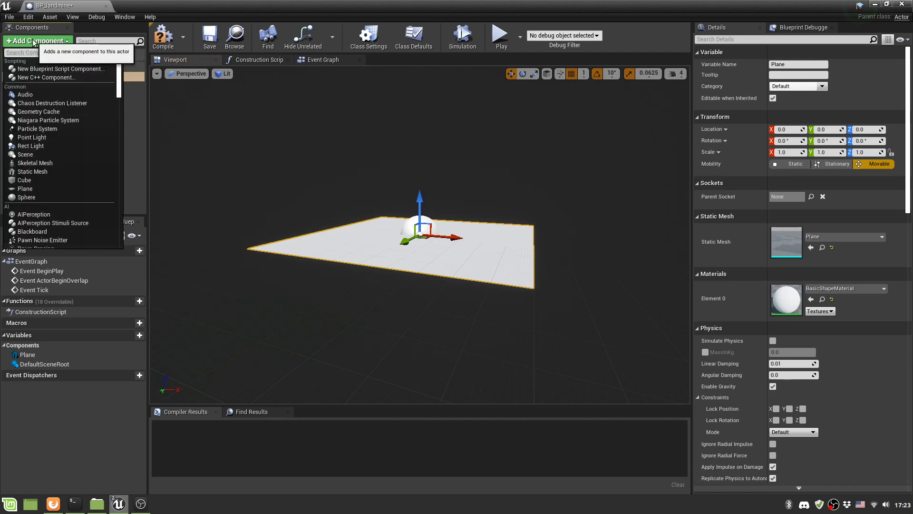
type("trib")
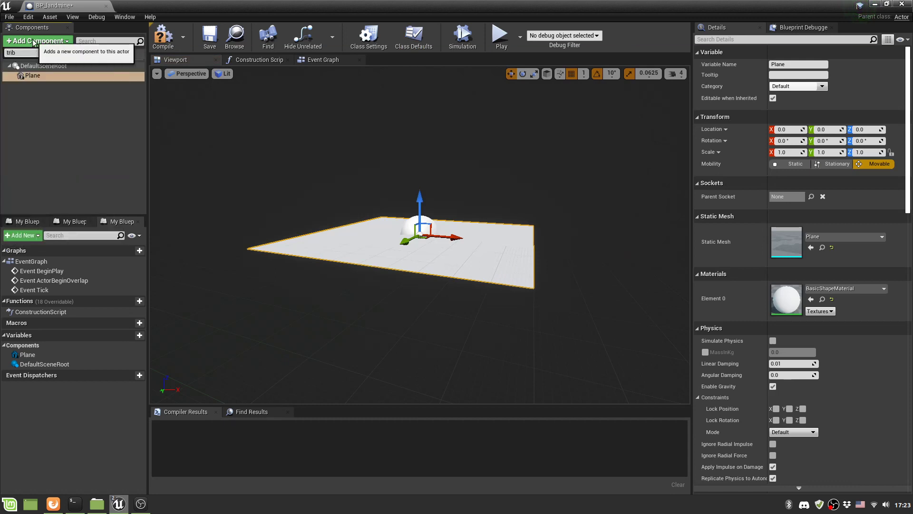
type("gge")
key("BackSpace")
key("BackSpace")
key("BackSpace")
key("BackSpace")
key("BackSpace")
key("BackSpace")
type("collisio")
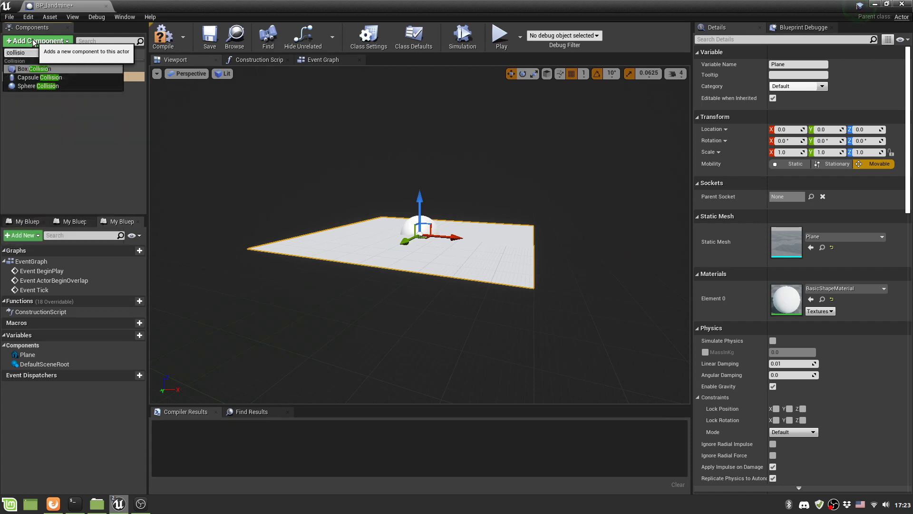
left_click(48, 69)
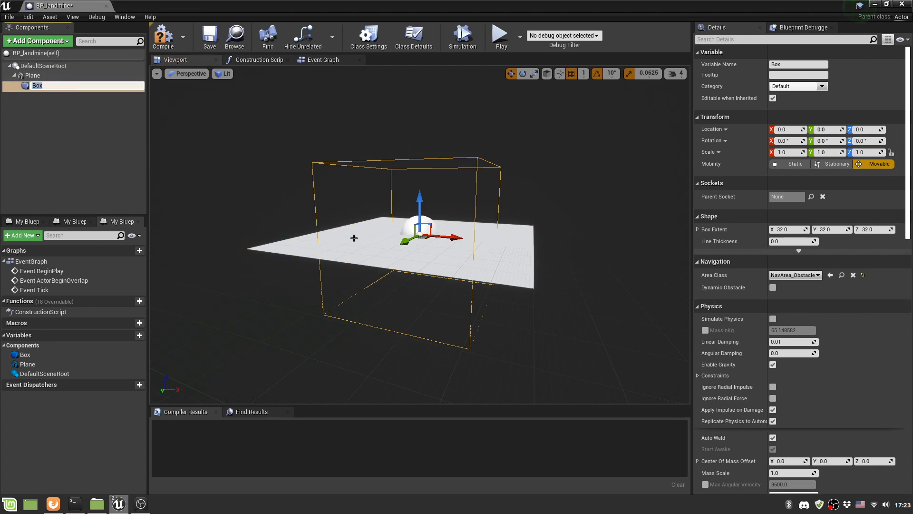
left_click(402, 161)
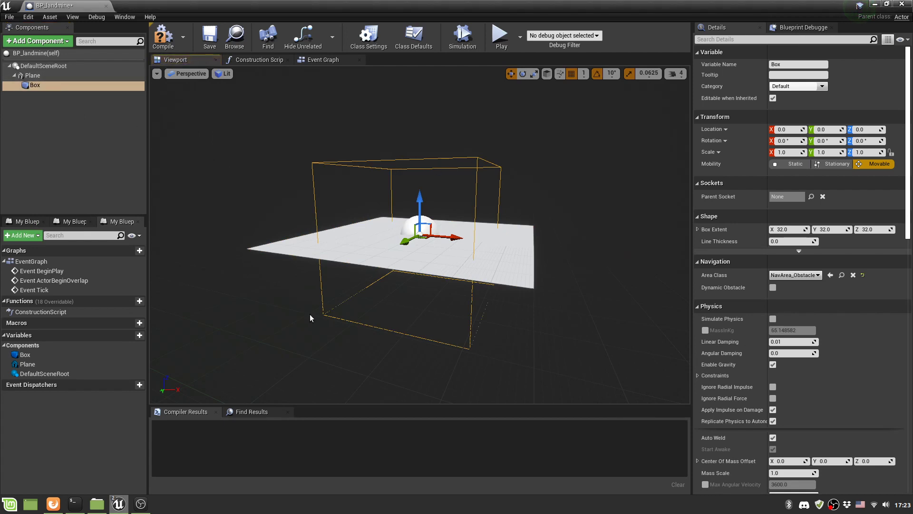
Step: Scale the Box collision to 1.75 × 1.25 × 0.5625 and raise it to Z 9 above the plane
key("r")
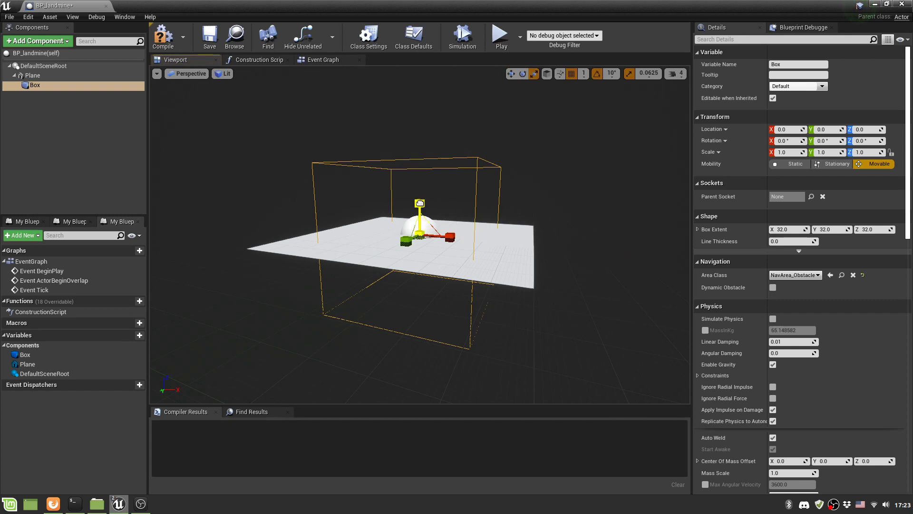
left_click_drag(420, 203, 486, 236)
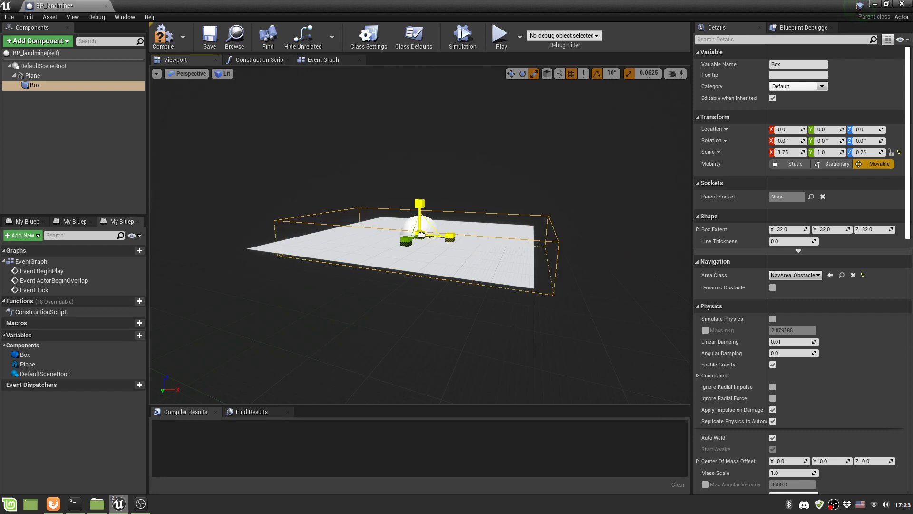
left_click_drag(412, 242, 372, 299)
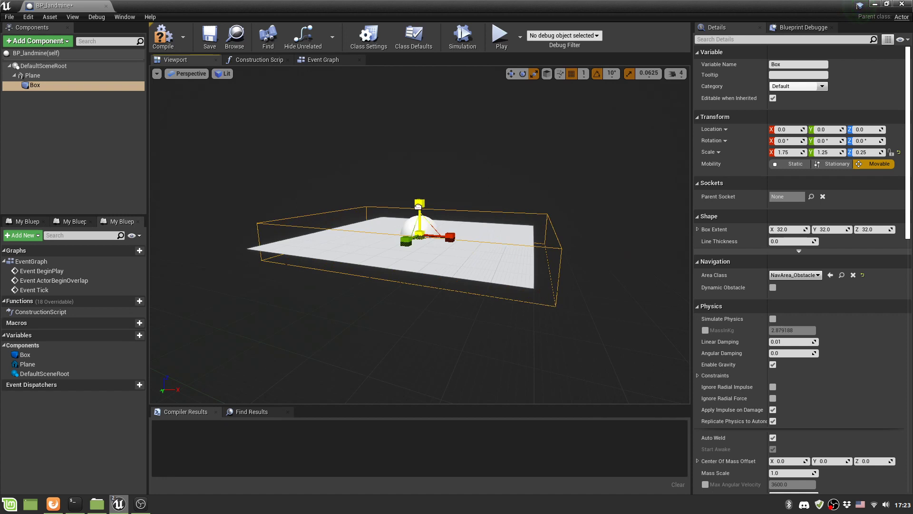
left_click_drag(419, 204, 419, 187)
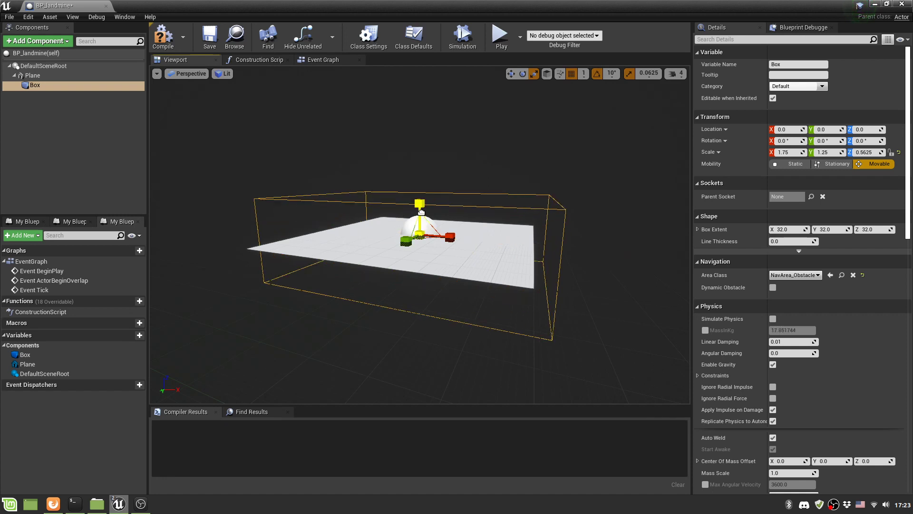
key("w")
left_click_drag(421, 211, 420, 186)
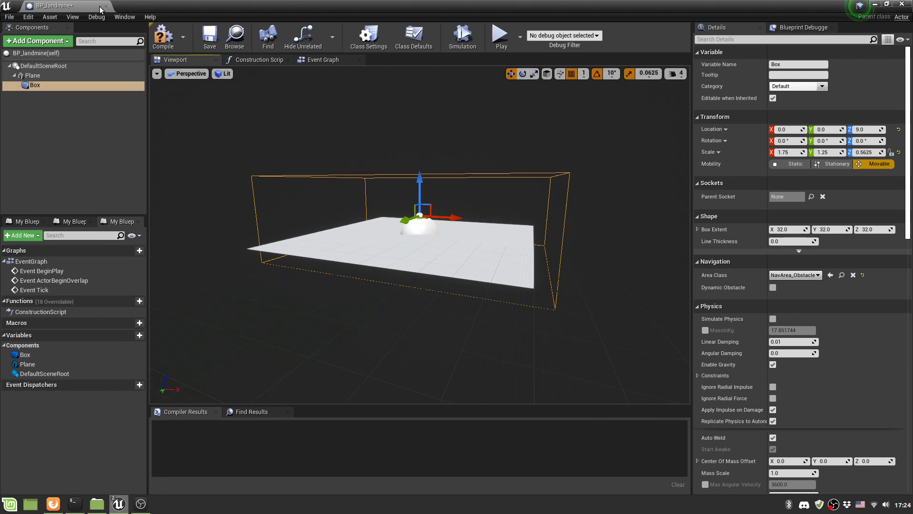
Step: Add the Shape_Cylinder_DM destructible mesh from Geometry/Meshes to BP_landmine as a child component of the Box
left_click_drag(120, 23, 447, 140)
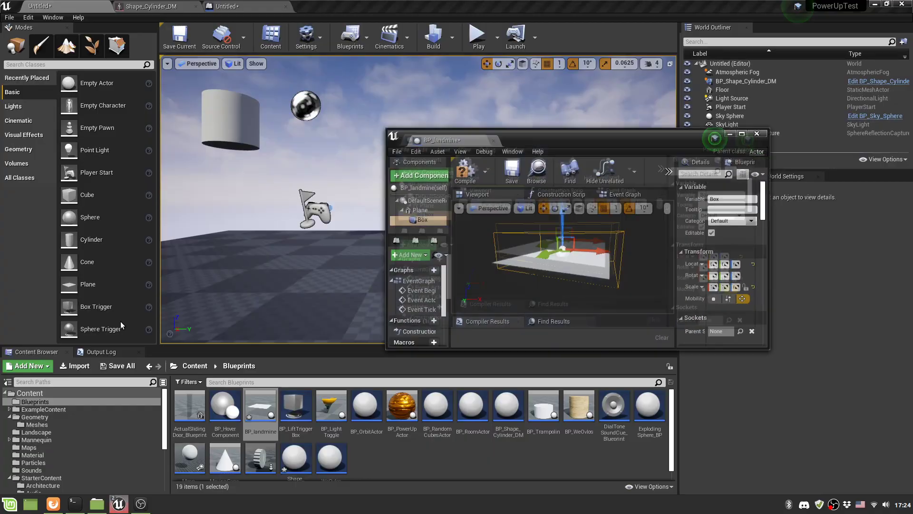
left_click(34, 424)
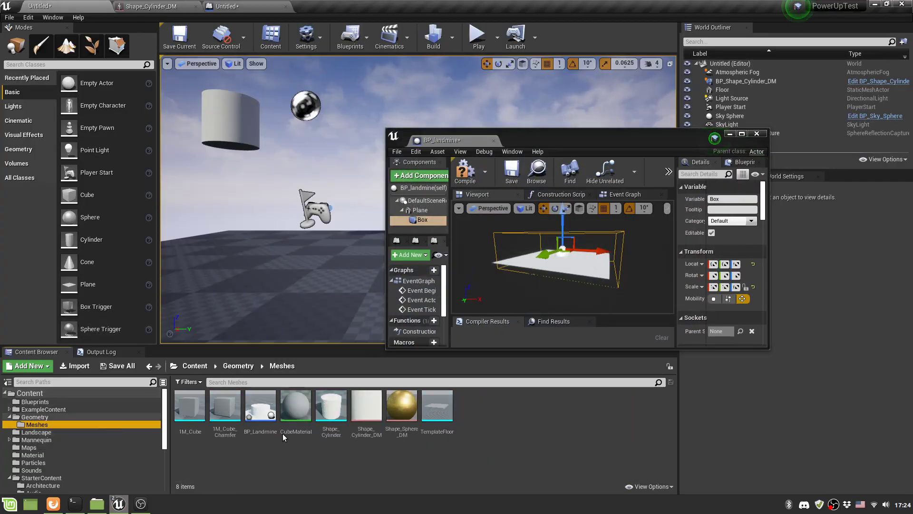
left_click(368, 404)
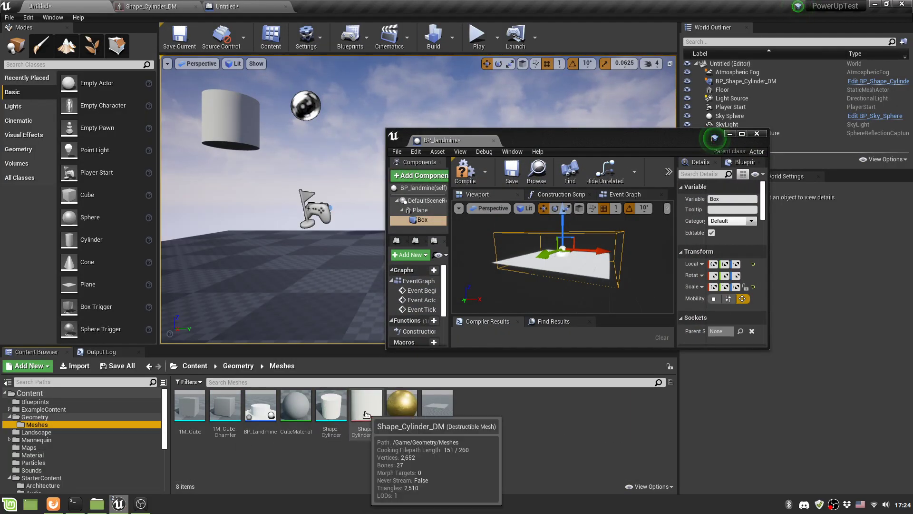
left_click_drag(370, 404, 425, 219)
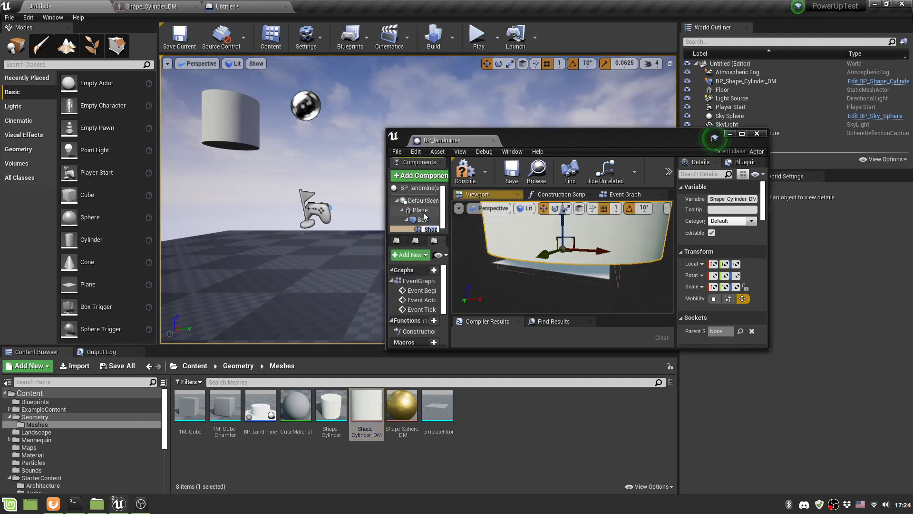
left_click(741, 134)
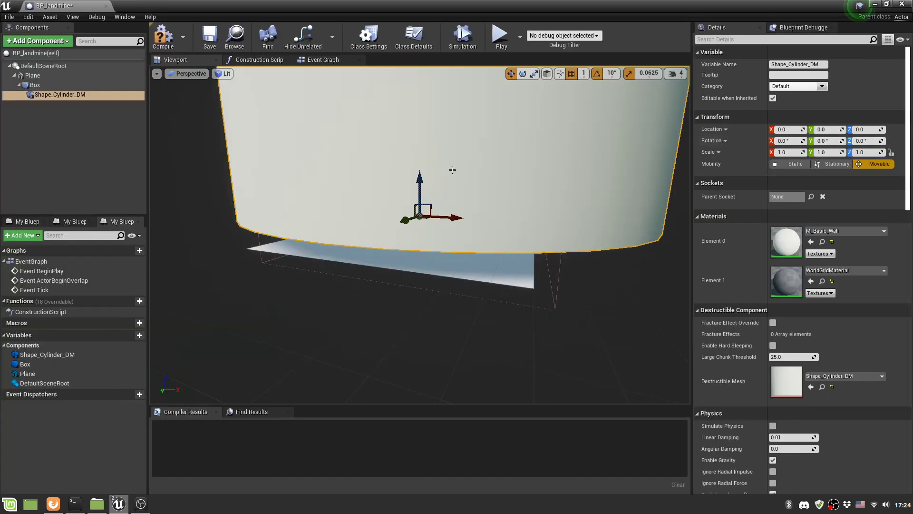
Step: Move the Shape_Cylinder_DM component up and away from the plane, to about X -175 and Z 197
scroll(369, 210, "down", 3)
scroll(369, 211, "up", 1)
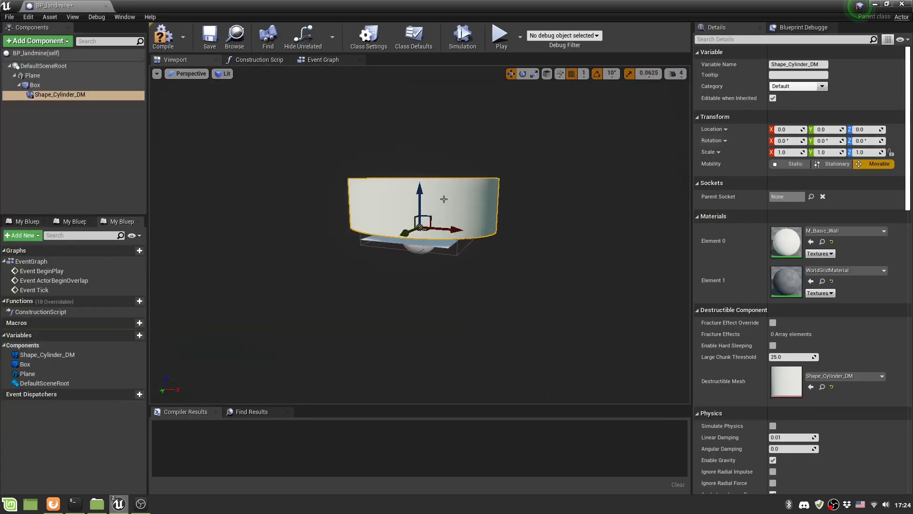
left_click_drag(421, 192, 442, 108)
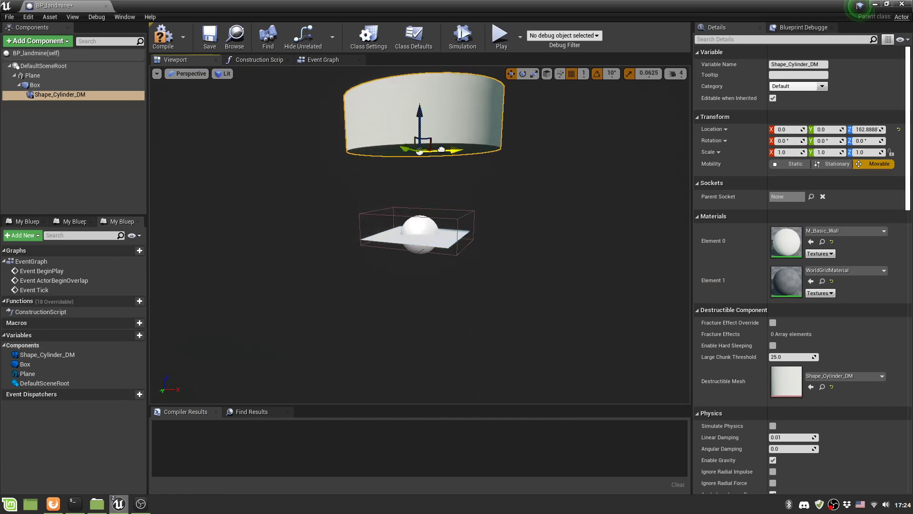
left_click_drag(446, 150, 251, 100)
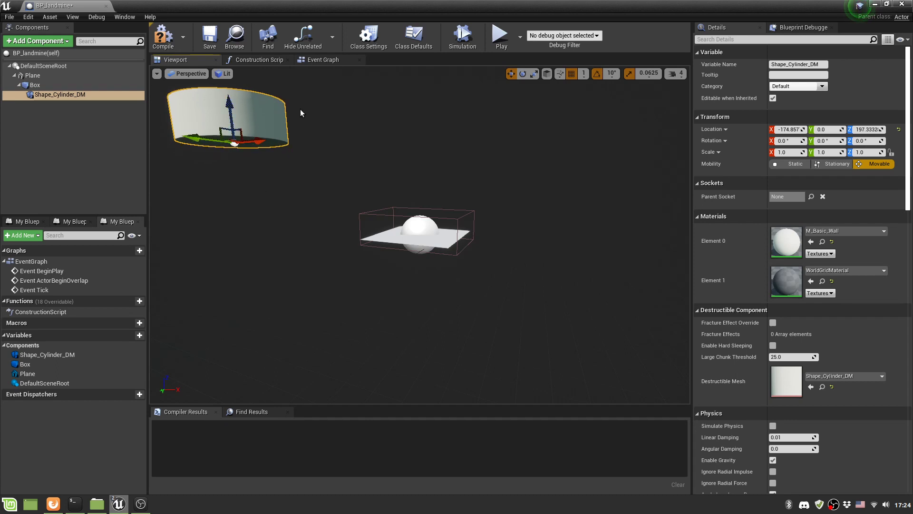
Step: Delete the default BeginPlay, ActorBeginOverlap and Tick event nodes from BP_landmine's event graph
left_click(314, 59)
right_click_drag(315, 175, 254, 165)
left_click_drag(300, 148, 452, 350)
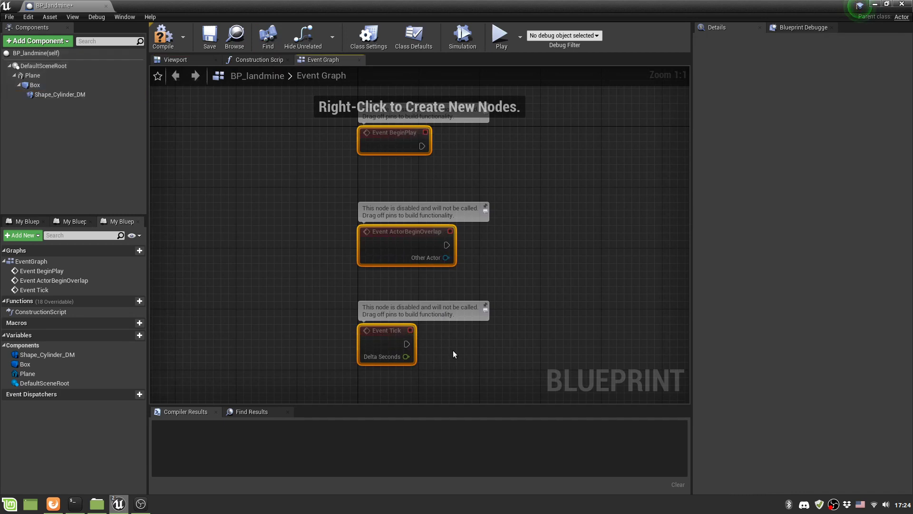
key("Delete")
Step: Add an On Component Begin Overlap event for the Box component and place it in the event graph
left_click(34, 84)
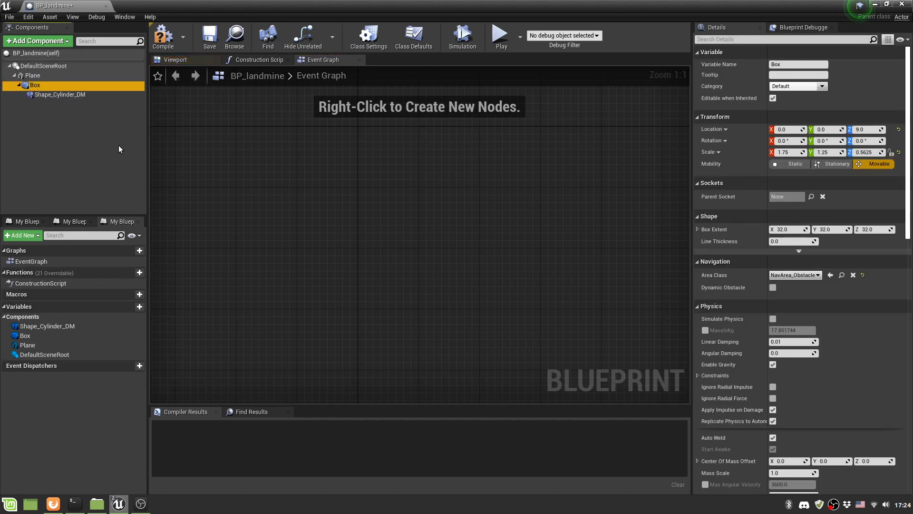
right_click(248, 193)
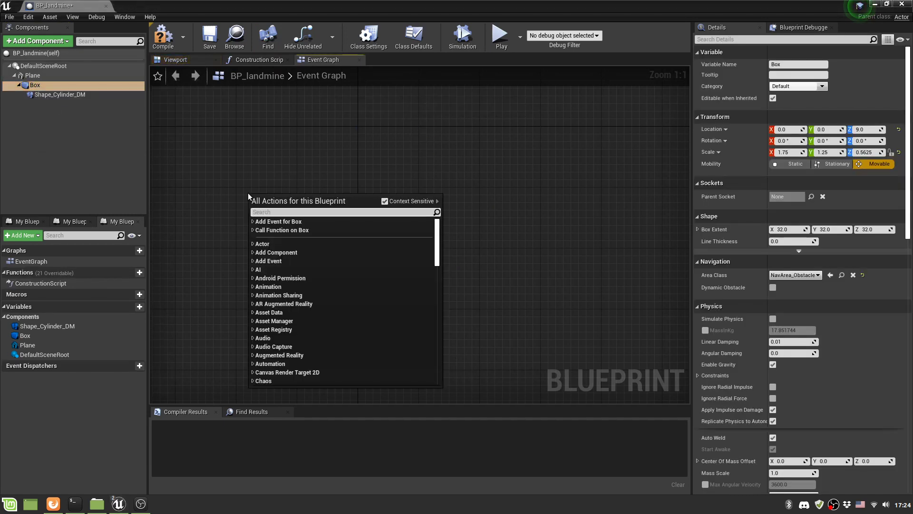
type("on begin ov")
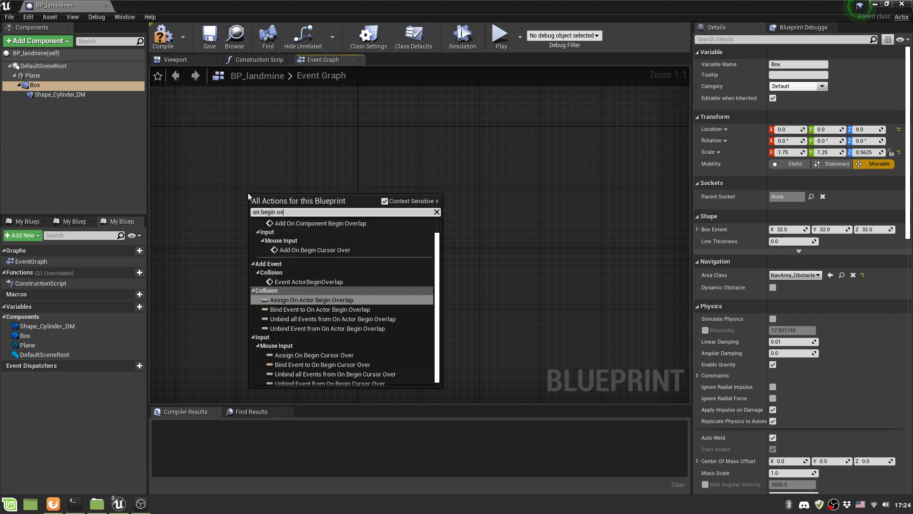
type("erlap")
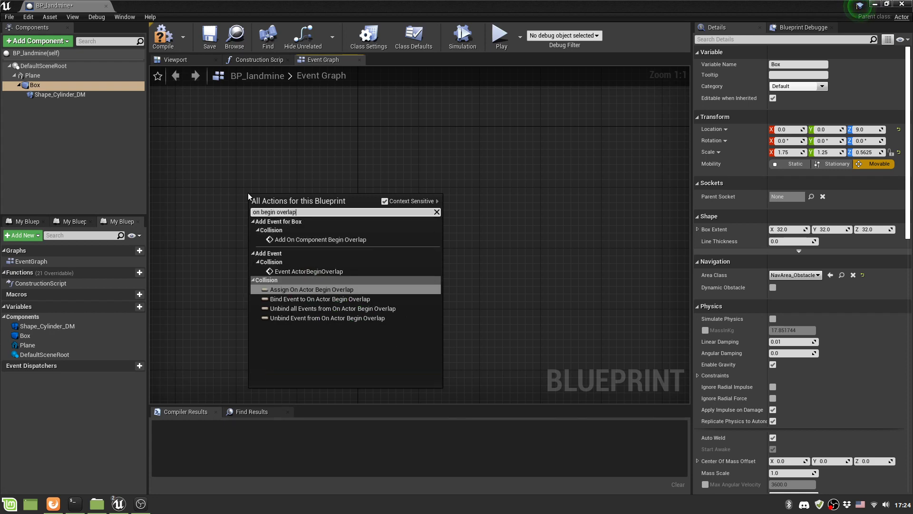
left_click(284, 239)
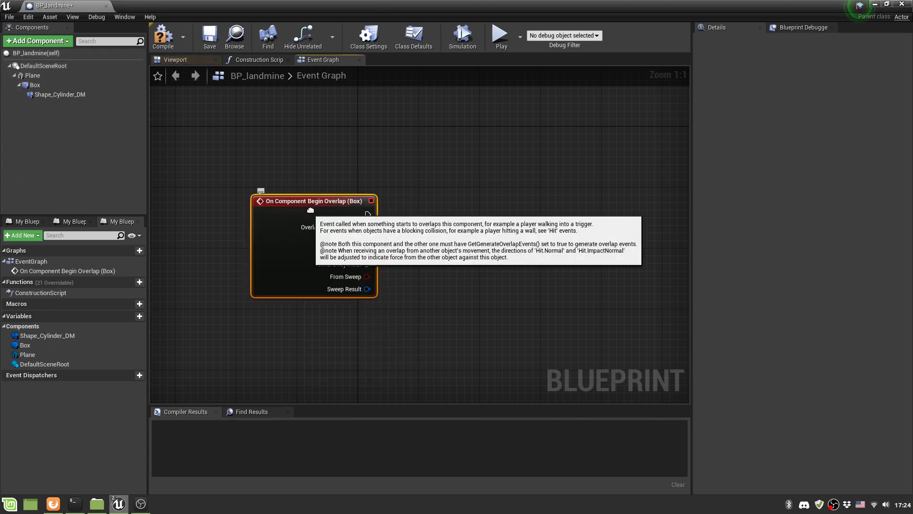
left_click_drag(311, 210, 288, 171)
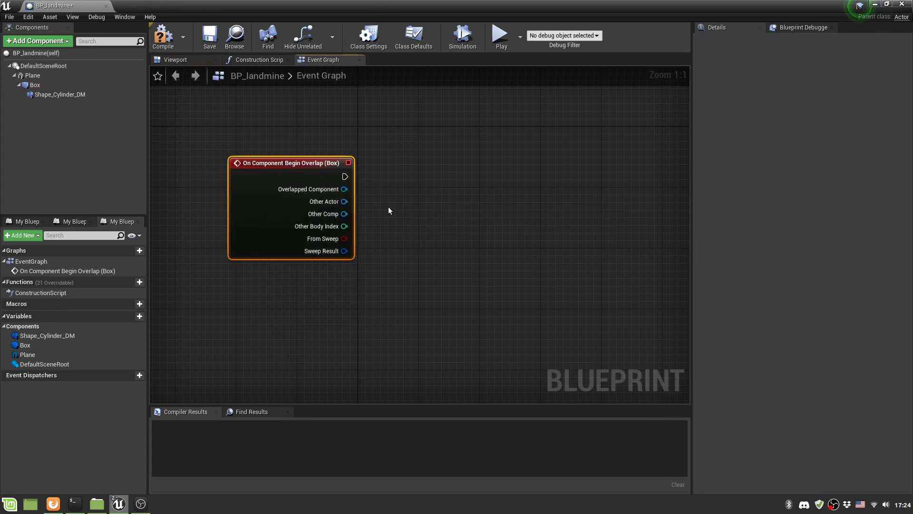
Step: Add a Shape_Cylinder_DM reference to the event graph and create an Apply Radius Damage node with it as the target
left_click(64, 95)
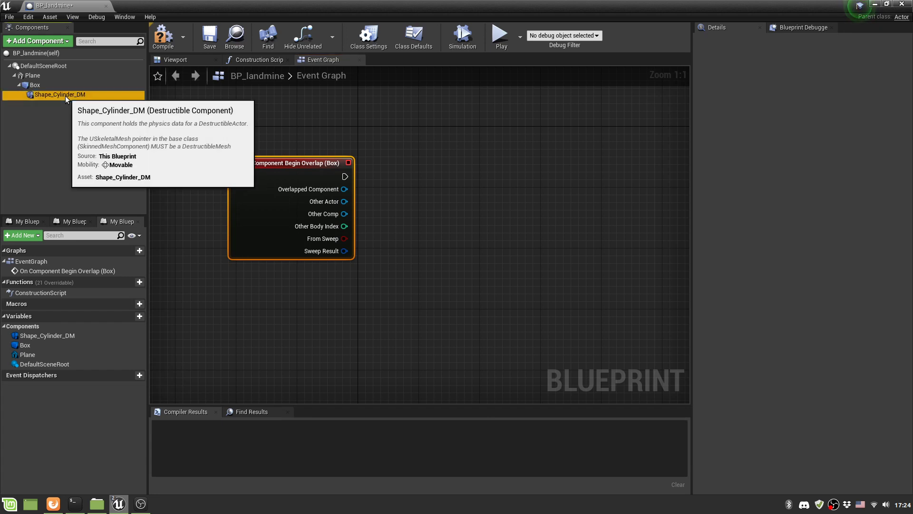
left_click_drag(65, 95, 329, 299)
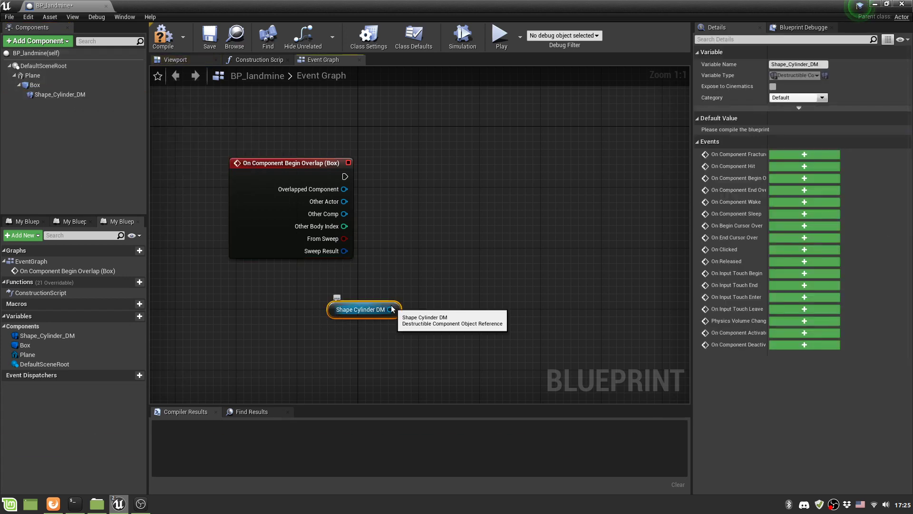
left_click_drag(390, 309, 475, 186)
type("damage")
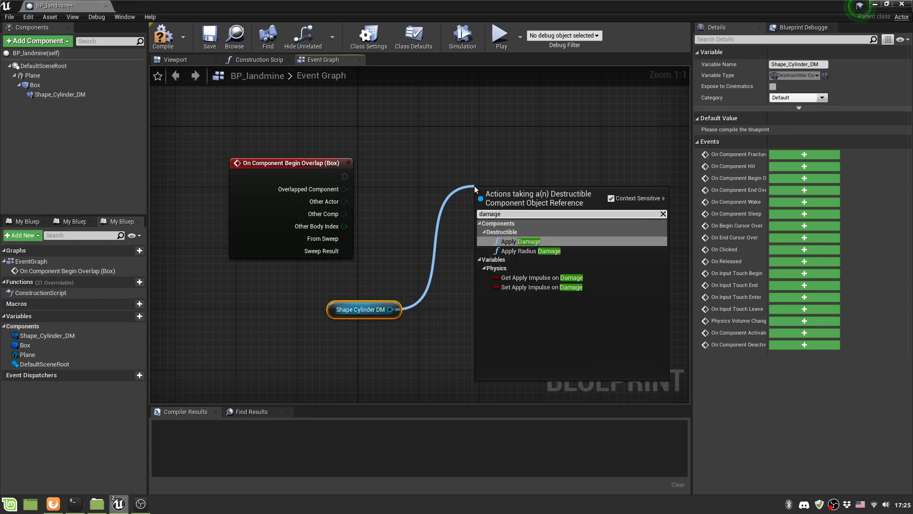
left_click(532, 251)
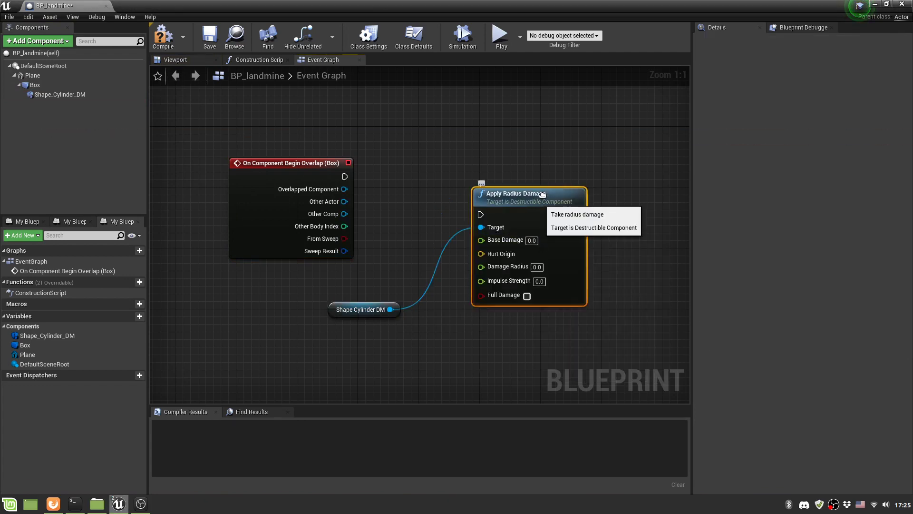
Step: Connect the Box overlap event's execution output to Apply Radius Damage and tidy the position of the damage and cylinder reference nodes
left_click_drag(546, 193, 584, 156)
left_click_drag(345, 177, 519, 177)
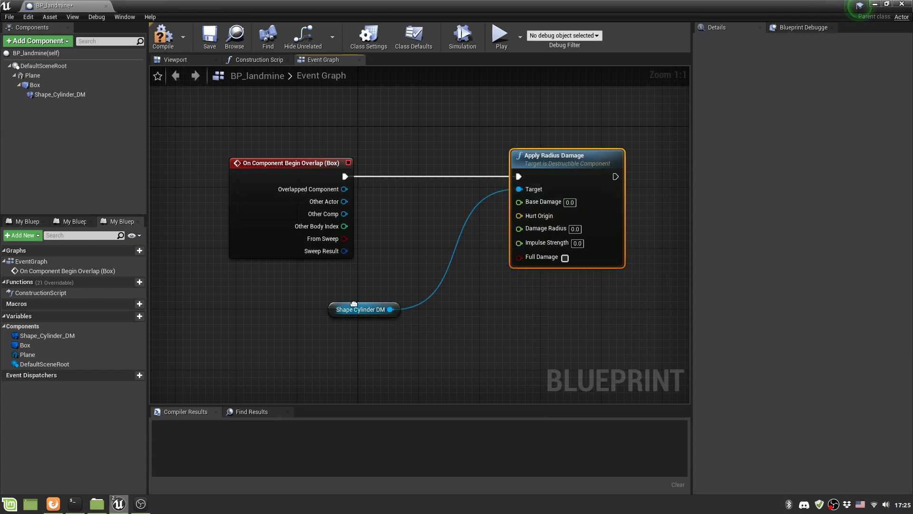
left_click_drag(353, 303, 315, 280)
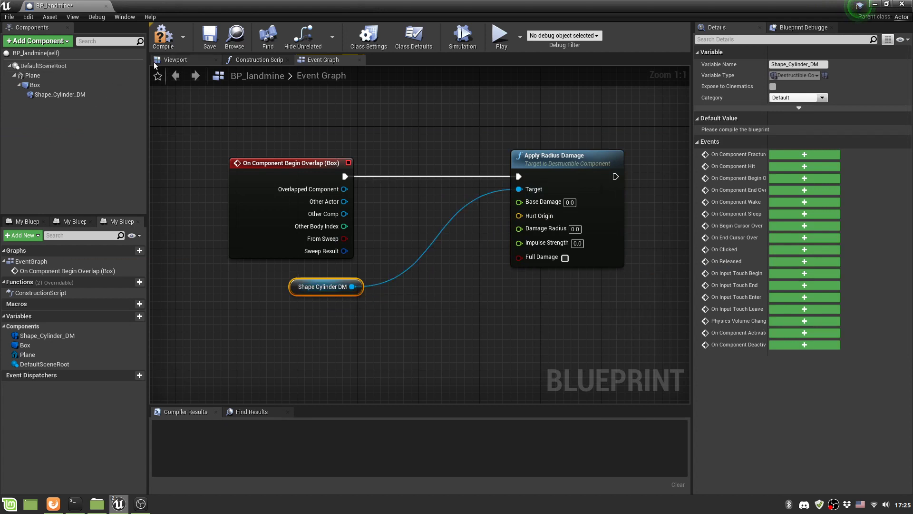
Step: Replace DefaultSceneRoot with the Plane as BP_landmine's root component
left_click(172, 60)
left_click(230, 107)
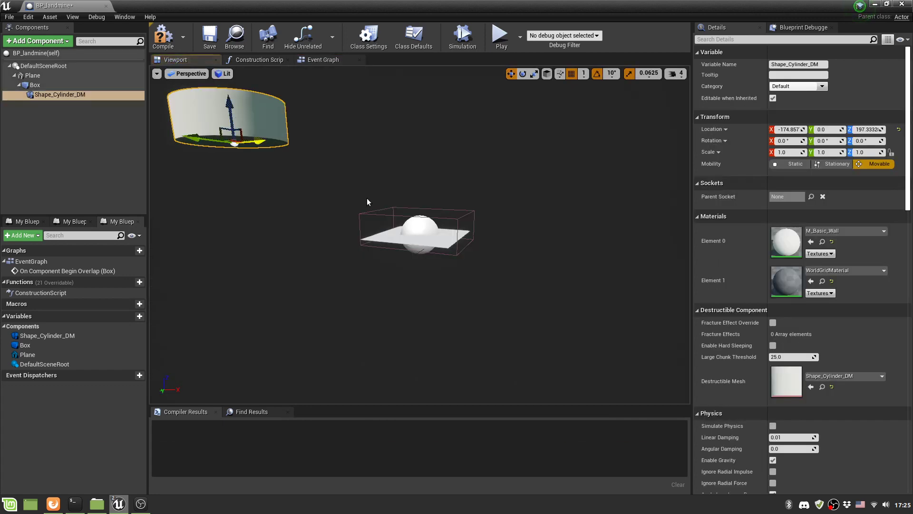
left_click(421, 228)
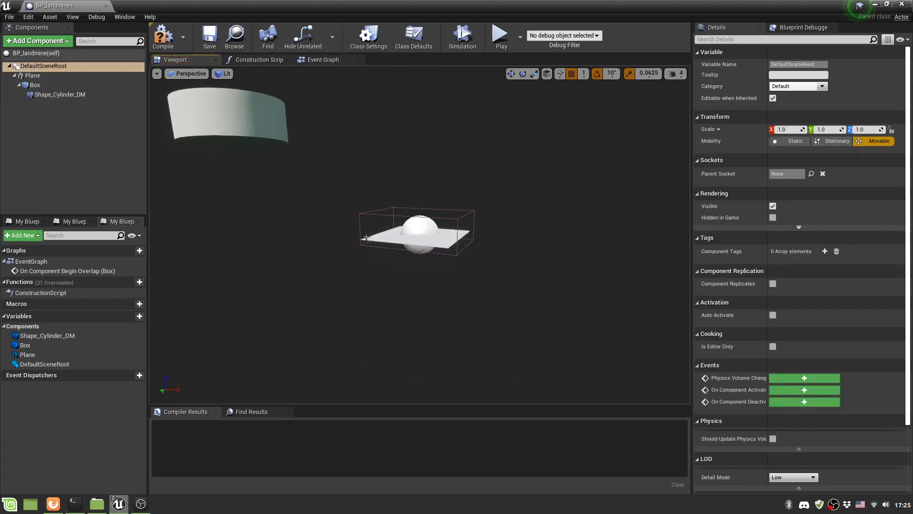
left_click_drag(31, 75, 55, 65)
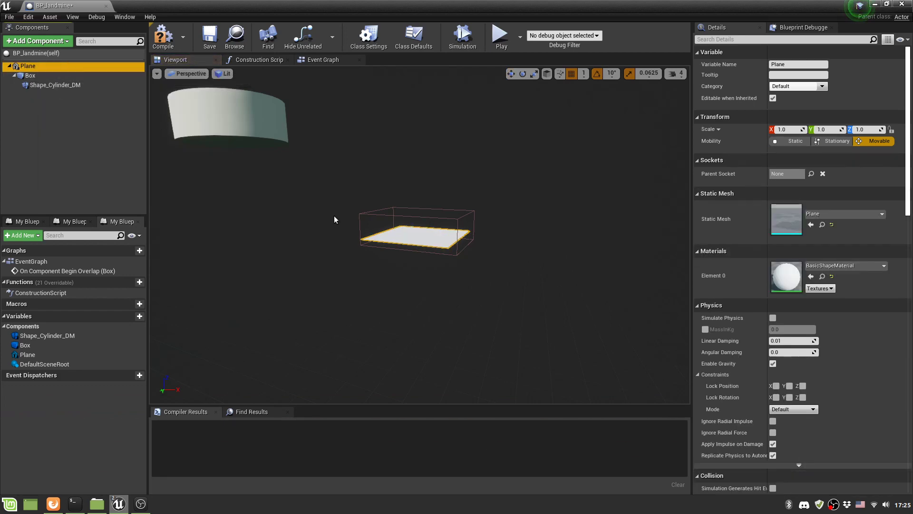
Step: Add a GetWorldLocation (Plane) node in the event graph and connect its return value to Apply Radius Damage's Hurt Origin
left_click(324, 61)
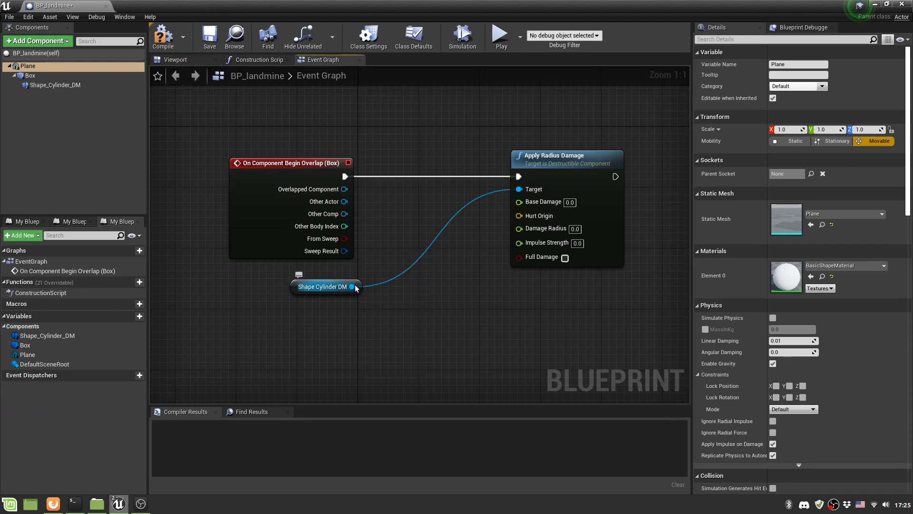
left_click_drag(352, 286, 414, 312)
type("get world location")
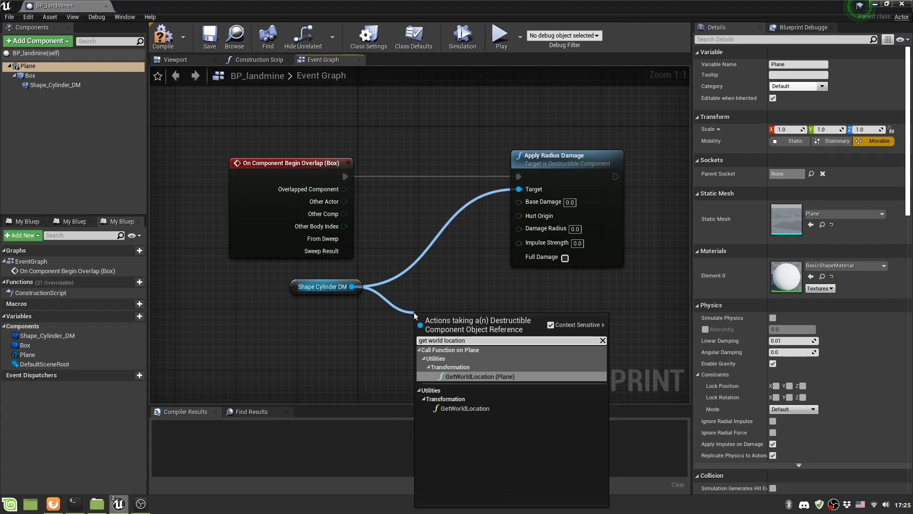
key("Return")
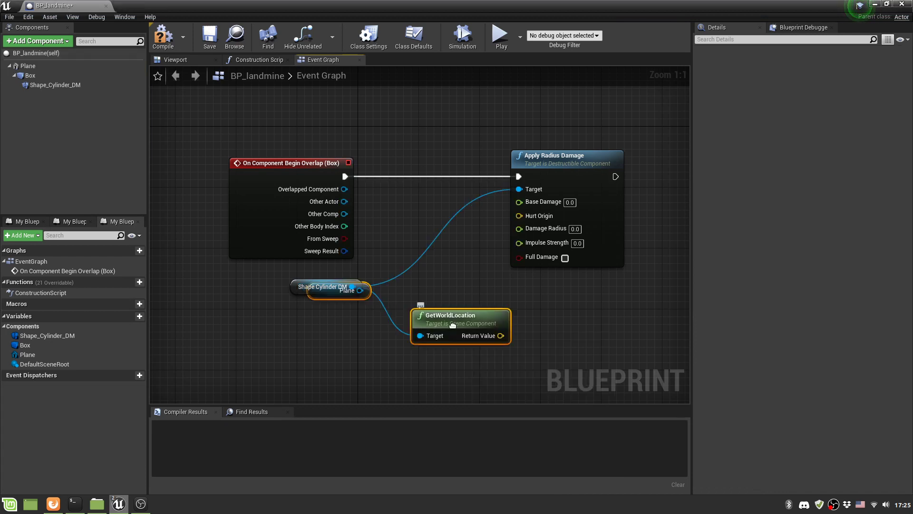
left_click_drag(500, 335, 519, 215)
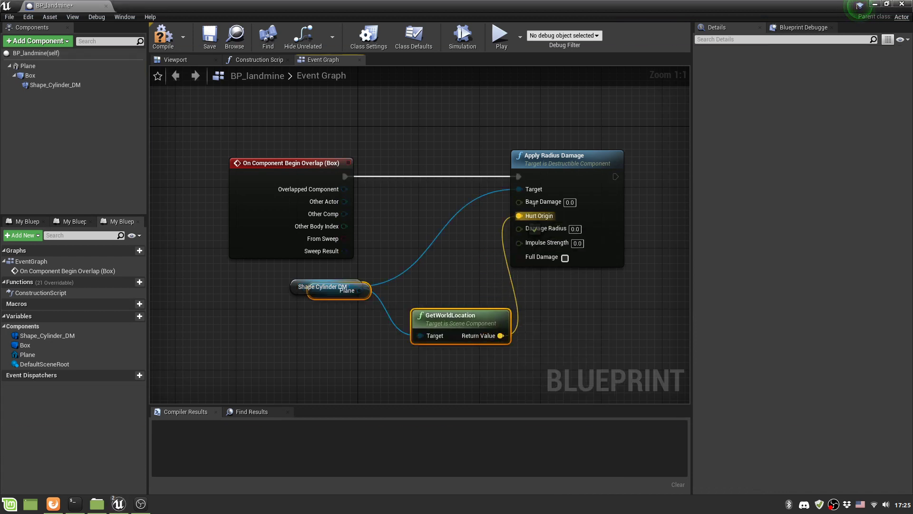
Step: Set Apply Radius Damage's Base Damage to 10 and Impulse Strength to 2000, with the node moved further from the event
left_click_drag(575, 172, 620, 171)
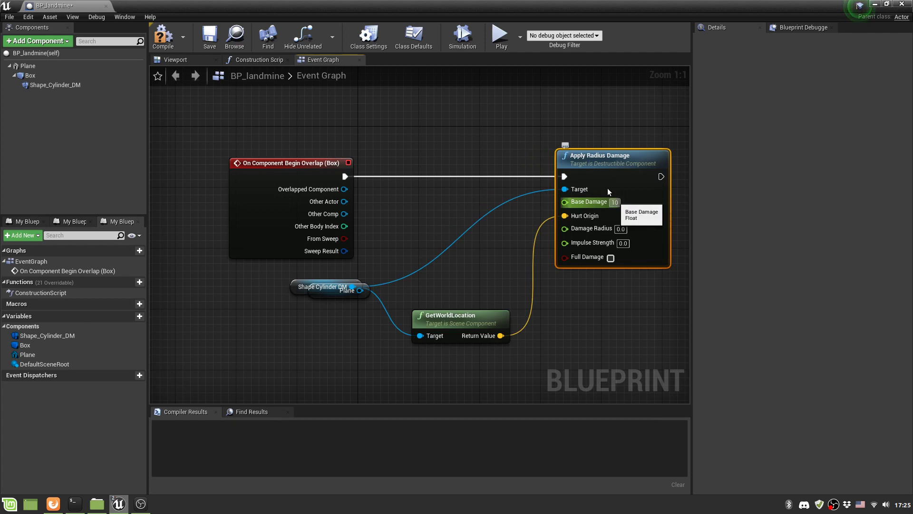
key("Return")
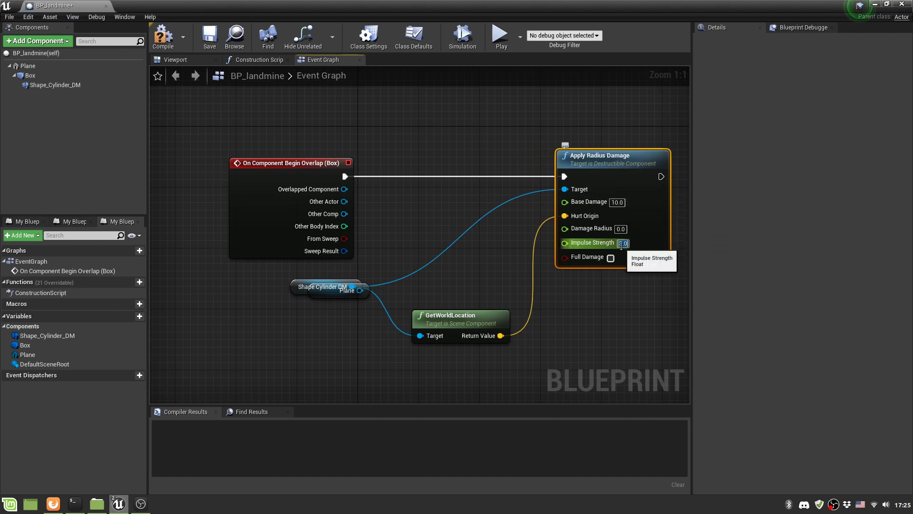
type("2000")
key("Return")
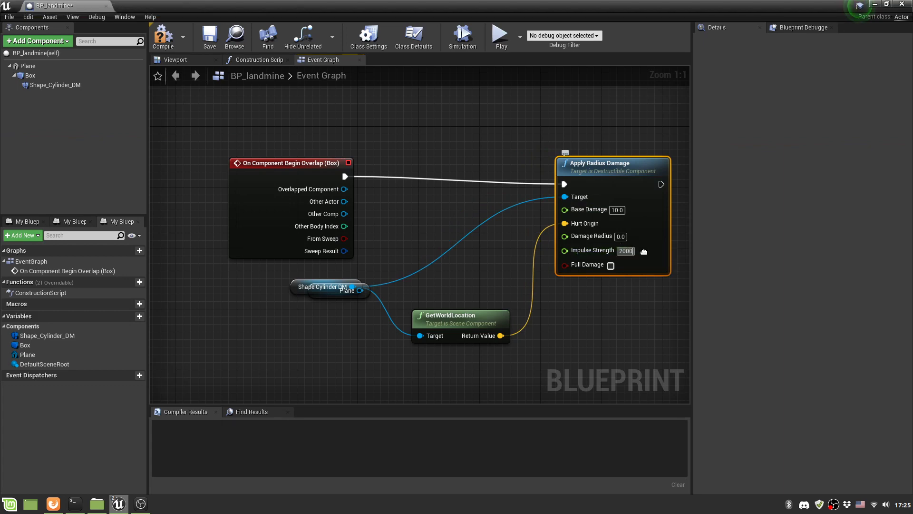
Step: Save and compile BP_landmine and dock its editor alongside the level editor
key("ctrl+s")
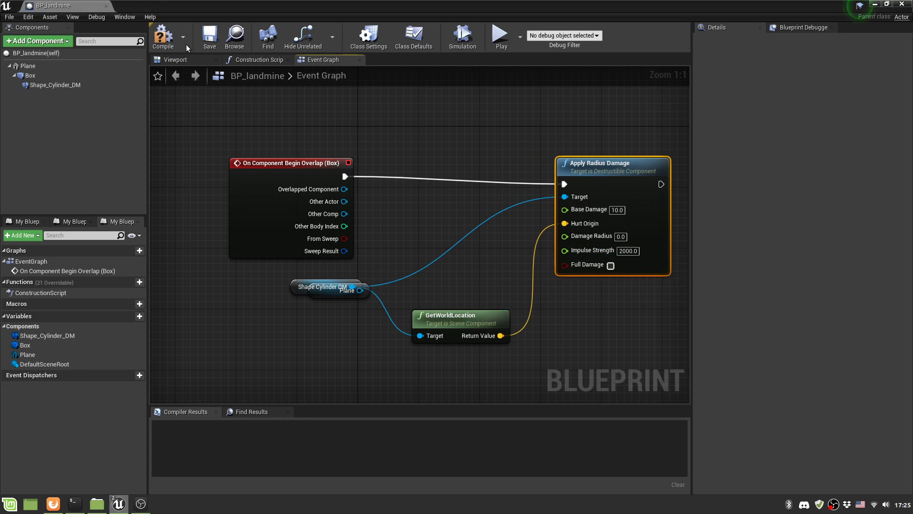
left_click(164, 36)
left_click_drag(93, 10, 309, 12)
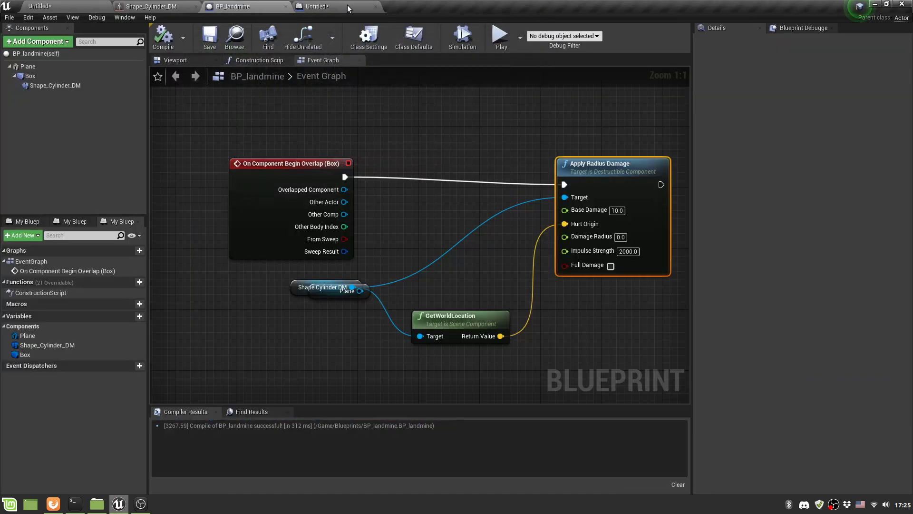
Step: Place BP_landmine from the Blueprints folder on the level floor, at about X 175, Y 249, Z 20
left_click(81, 5)
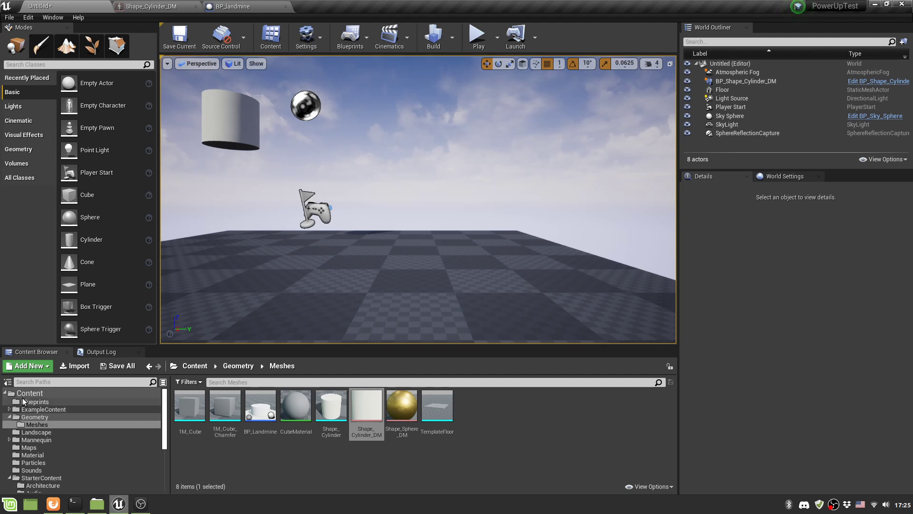
left_click(23, 401)
left_click_drag(260, 409, 462, 259)
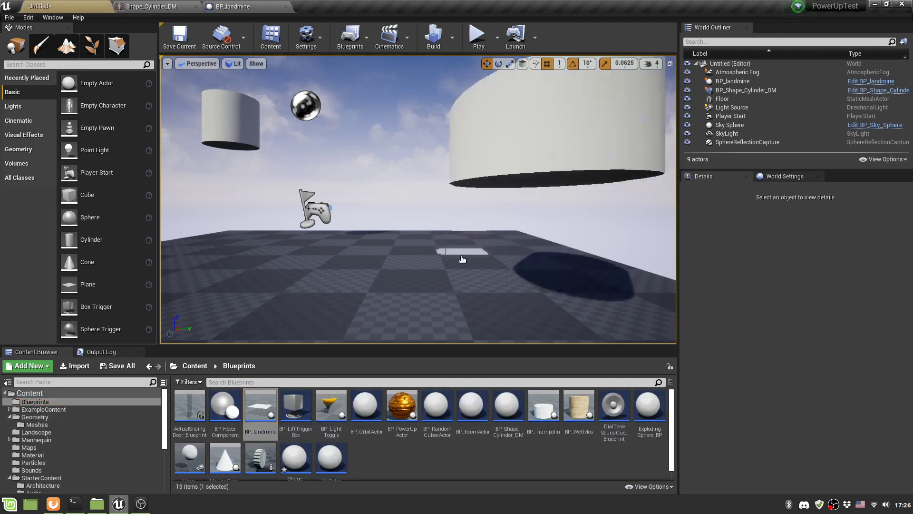
Step: Rotate the placed BP_landmine actor 180° about the Z axis
left_click(503, 171)
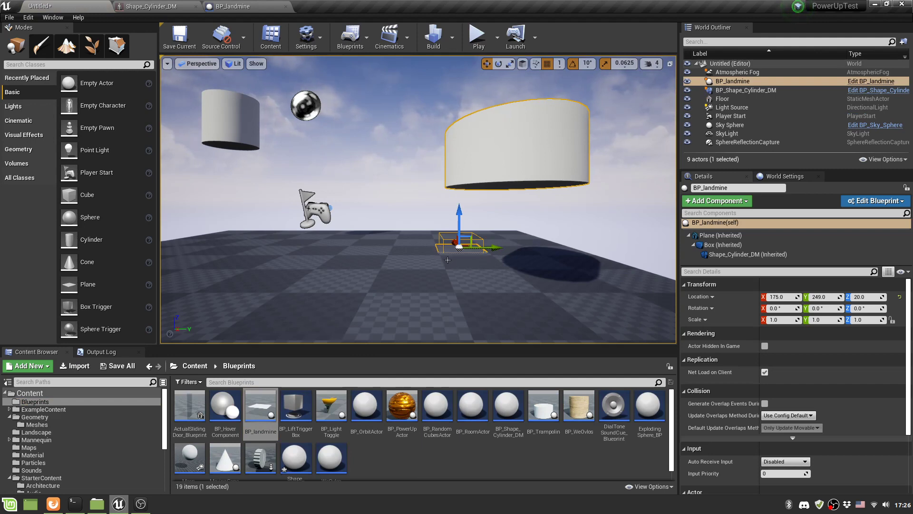
key("e")
left_click_drag(429, 259, 471, 261)
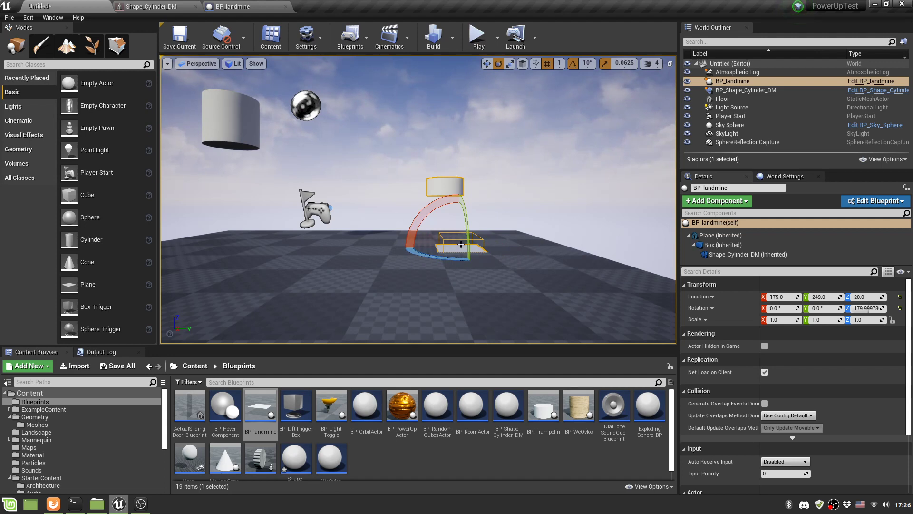
key("w")
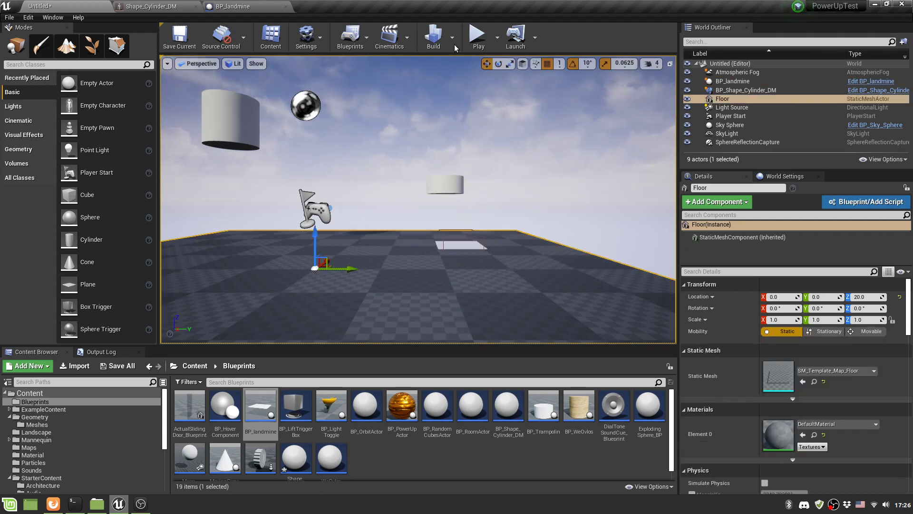
Step: Play the level and run the character onto the landmine plane to test the cylinder's destruction, ending with play stopped
left_click(477, 37)
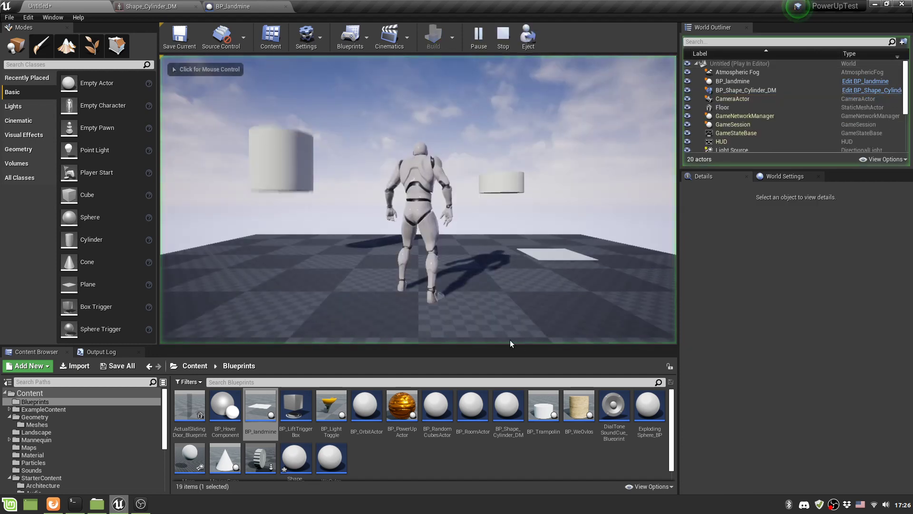
left_click(540, 306)
key("d")
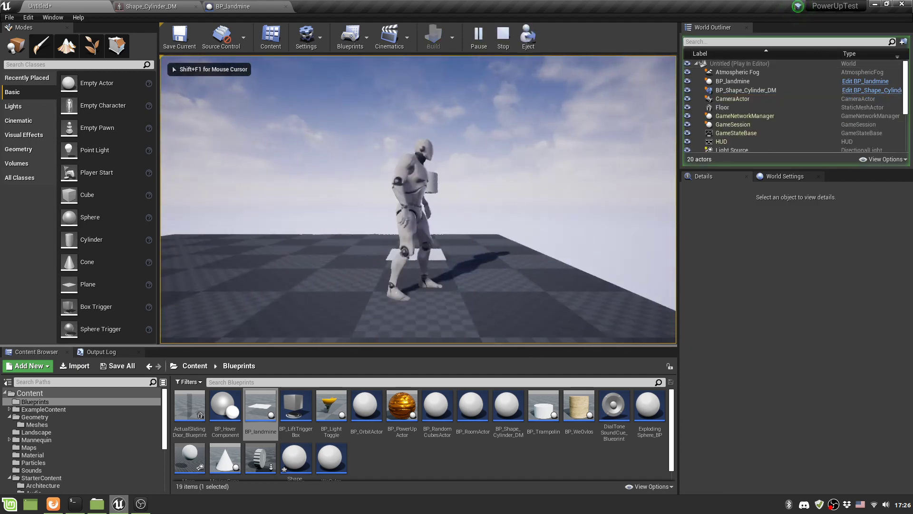
key("w")
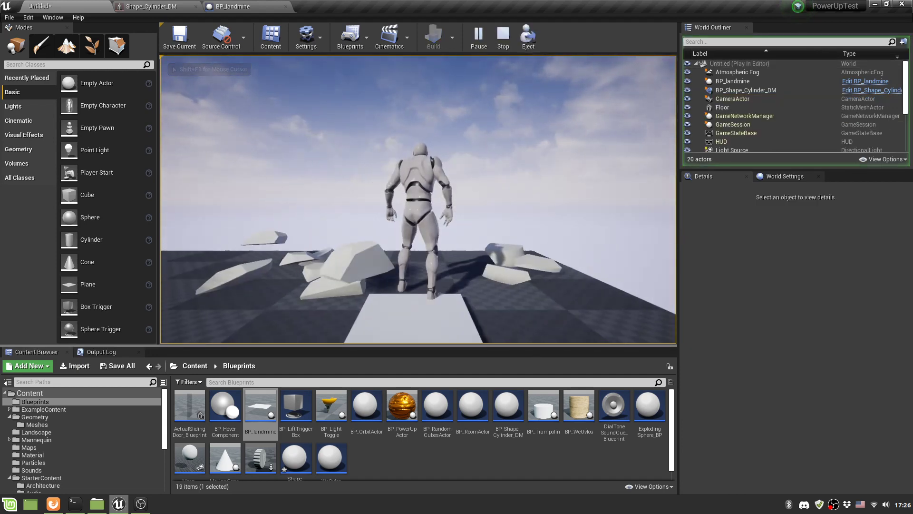
key("s")
key("a")
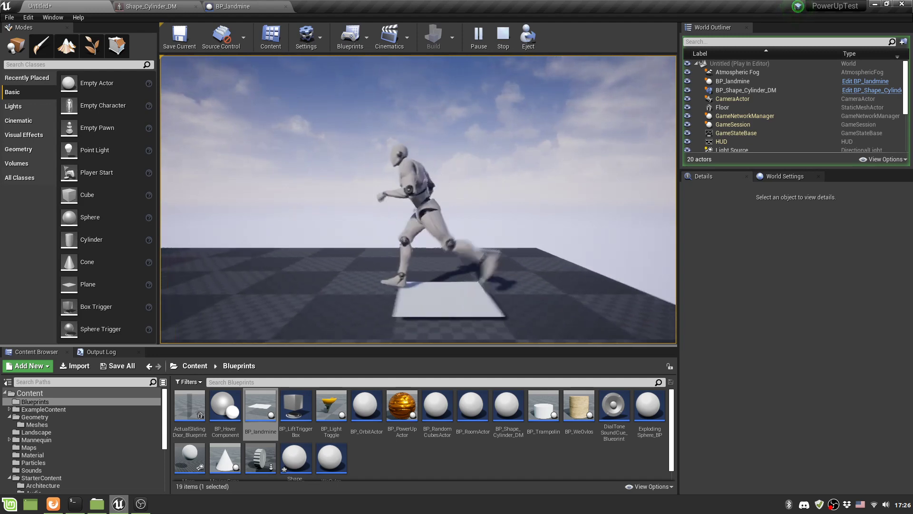
key("Escape")
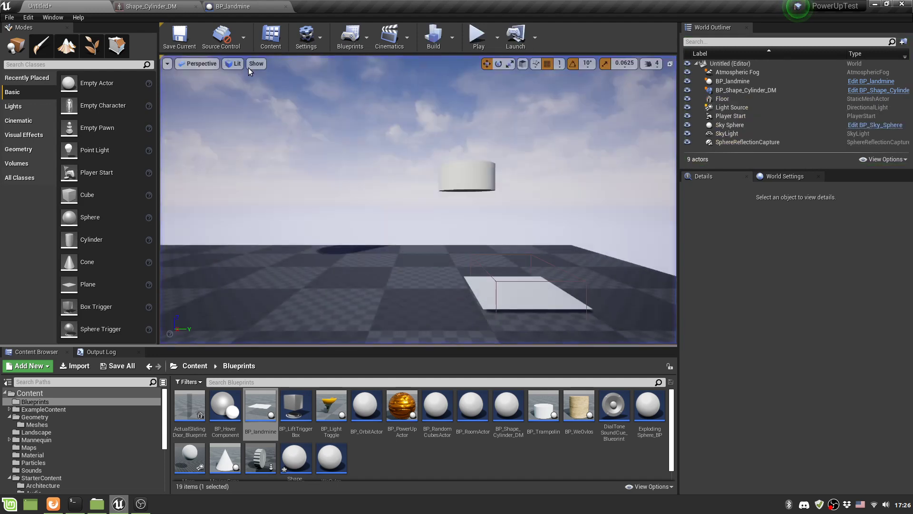
Step: Set the Shape_Cylinder_DM component's Z scale to 3 in BP_landmine, compile, and check the cylinder in the level
left_click(232, 6)
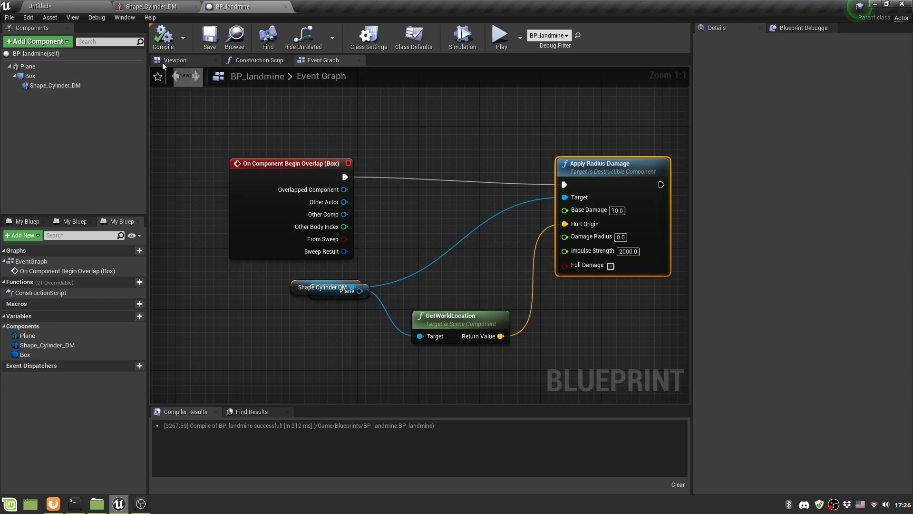
left_click(176, 60)
left_click(223, 128)
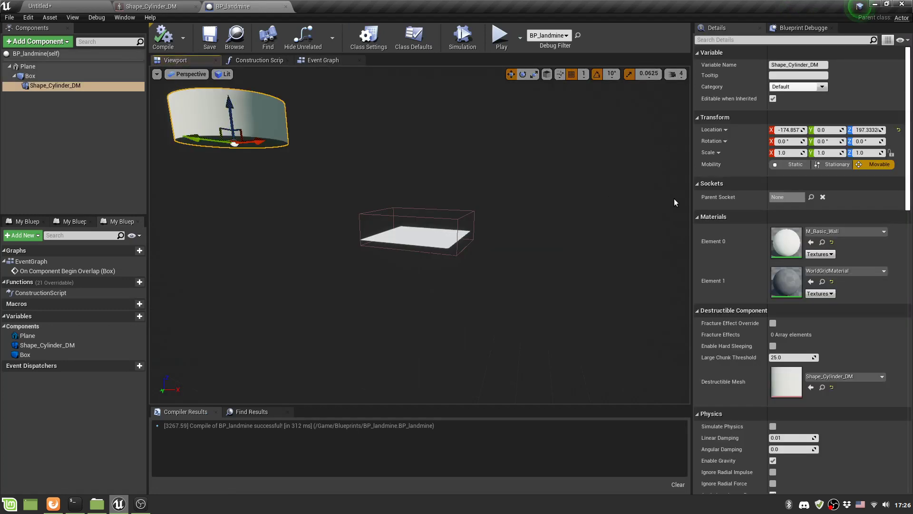
left_click(872, 153)
type("3")
key("Return")
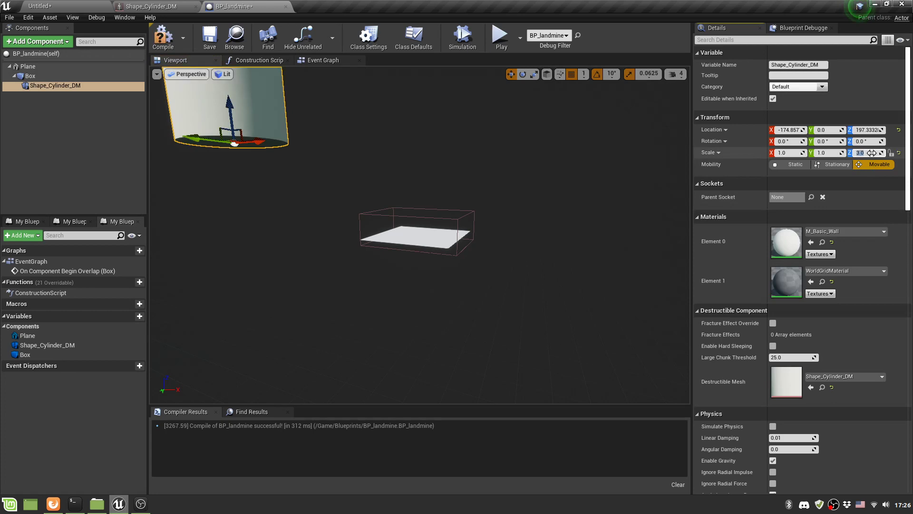
left_click(163, 37)
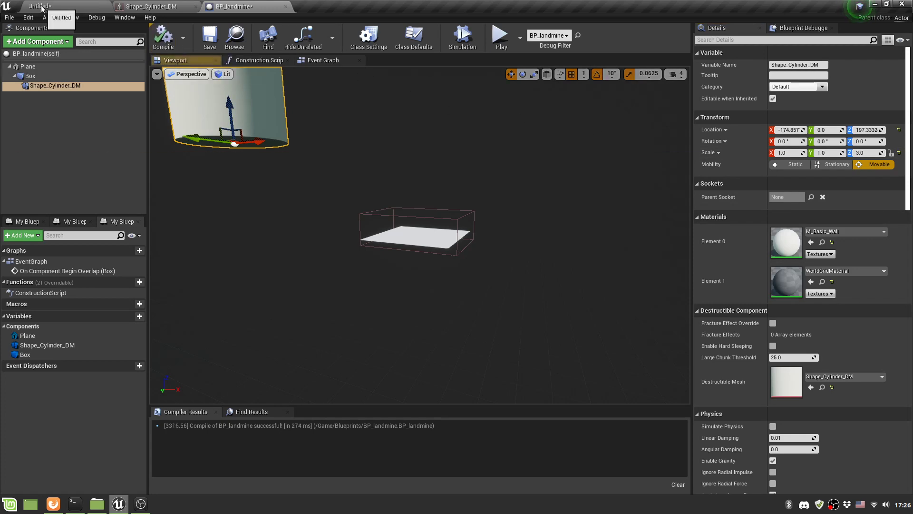
left_click(41, 6)
scroll(384, 146, "down", 5)
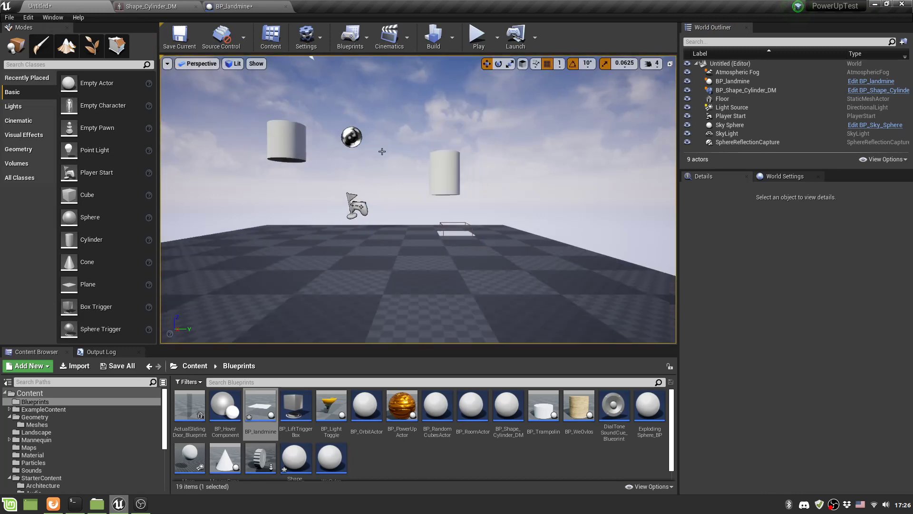
Step: Set the Shape_Cylinder_DM component's Z scale to 2 in BP_landmine, compile the blueprint, and return to the level
left_click(234, 6)
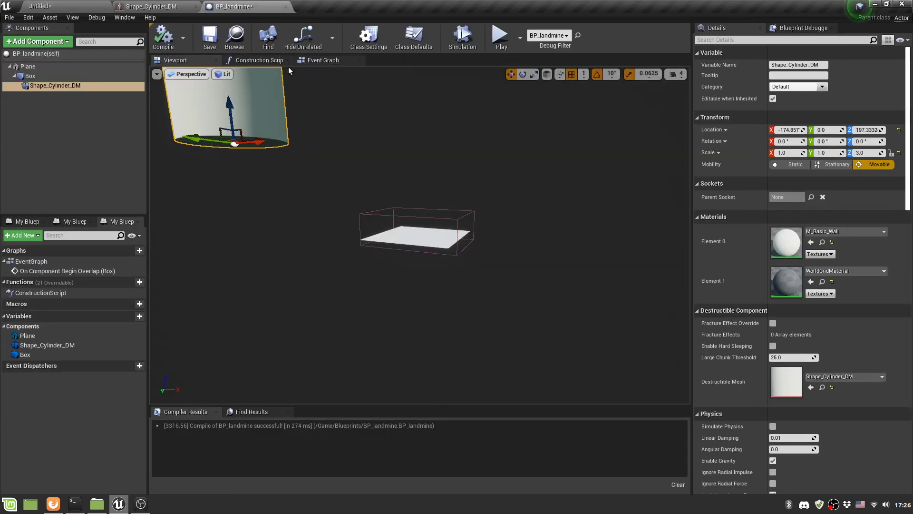
left_click(867, 153)
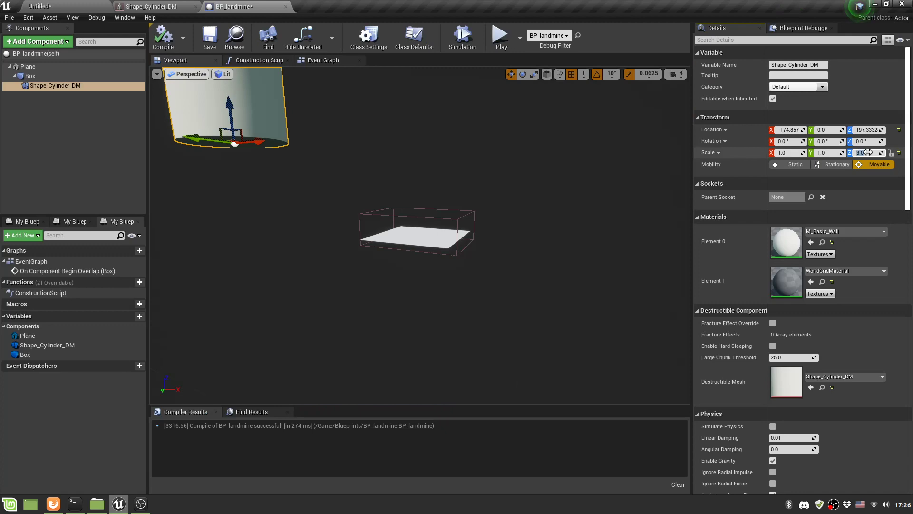
key("Return")
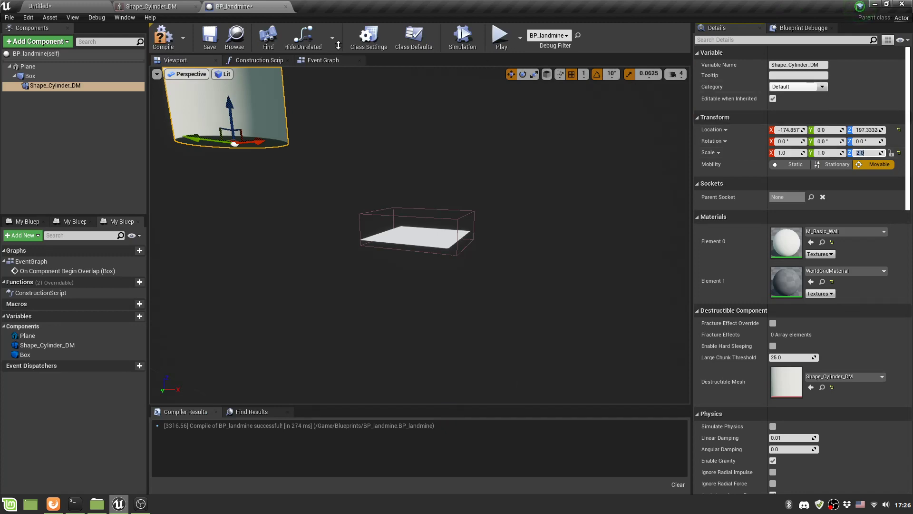
left_click(163, 37)
left_click(77, 7)
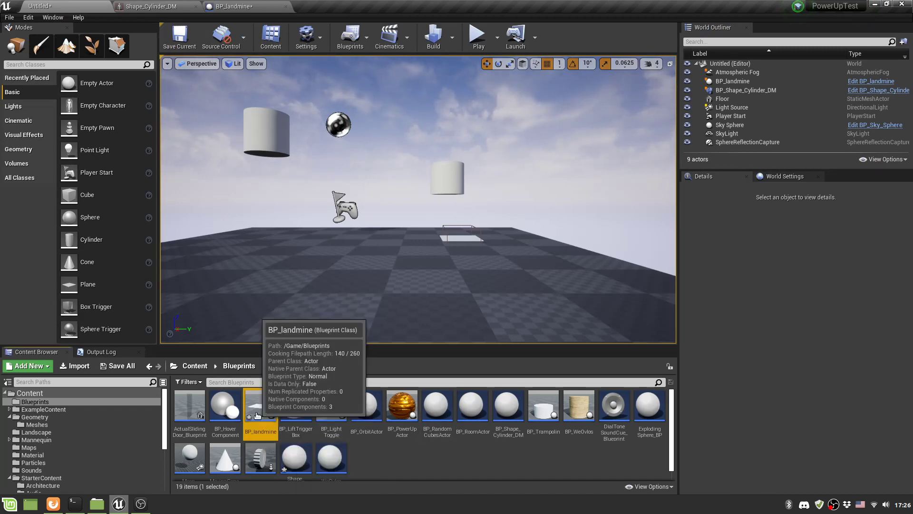
Step: Place a second BP_landmine from the Blueprints folder on the level floor, at about X -146, Y 265, Z 20
left_click_drag(258, 414, 513, 282)
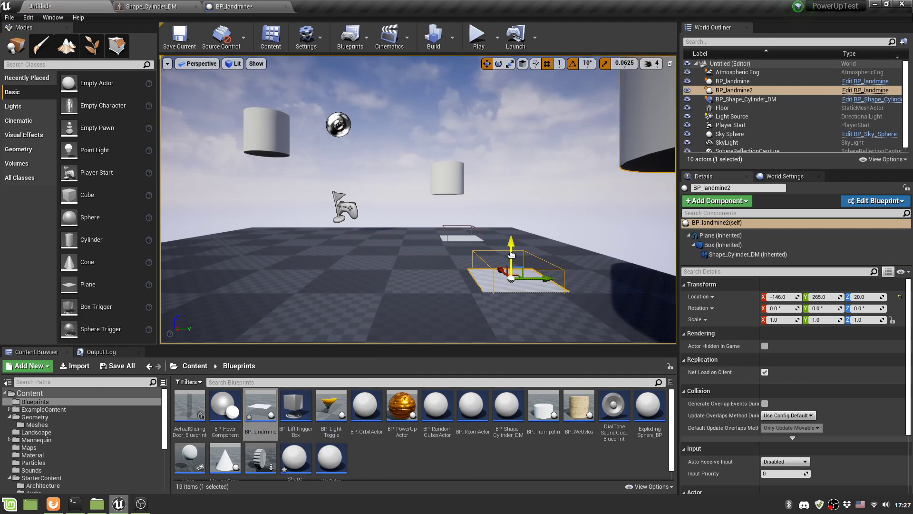
left_click(479, 214)
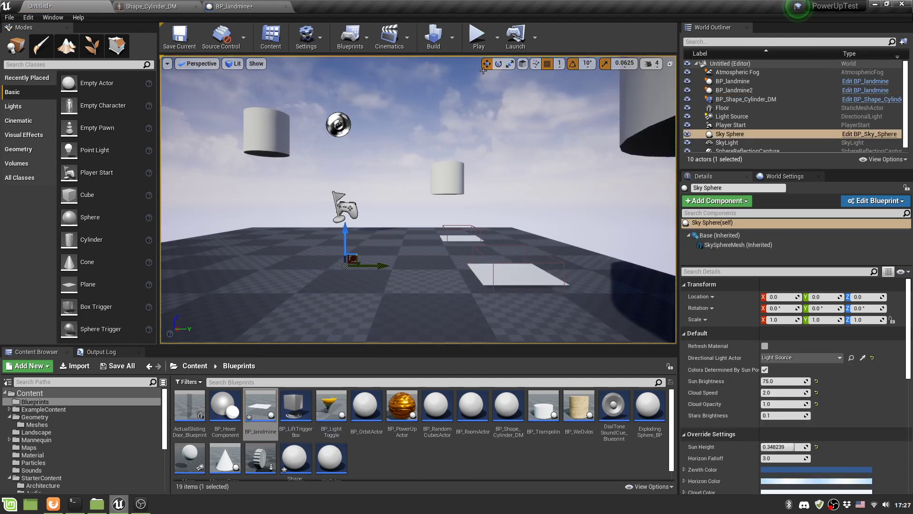
Step: Play the level and run the character onto both landmine planes to test the cylinders' destruction, then stop play without saving the level
left_click(476, 38)
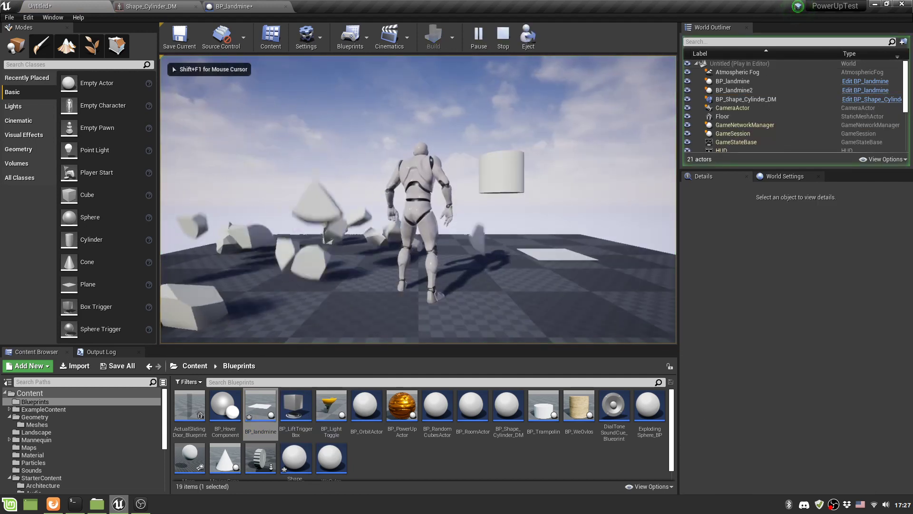
key("d")
key("w")
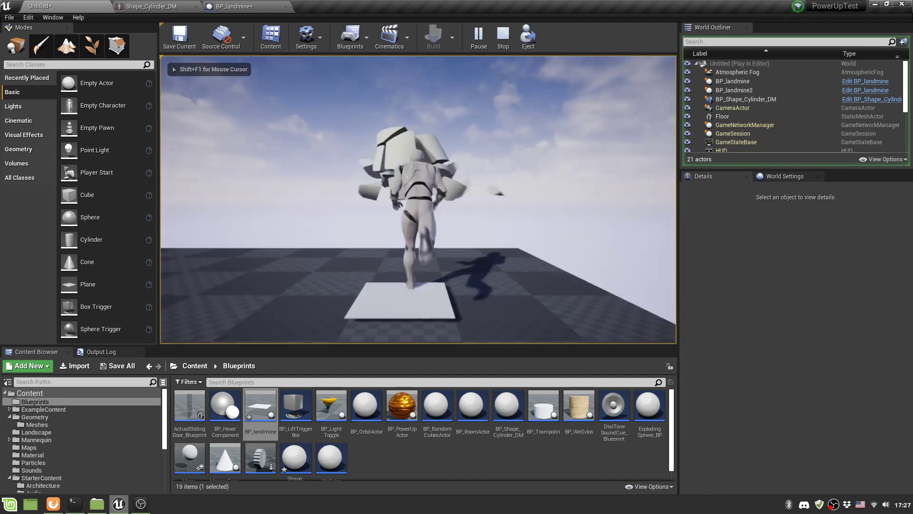
key("a")
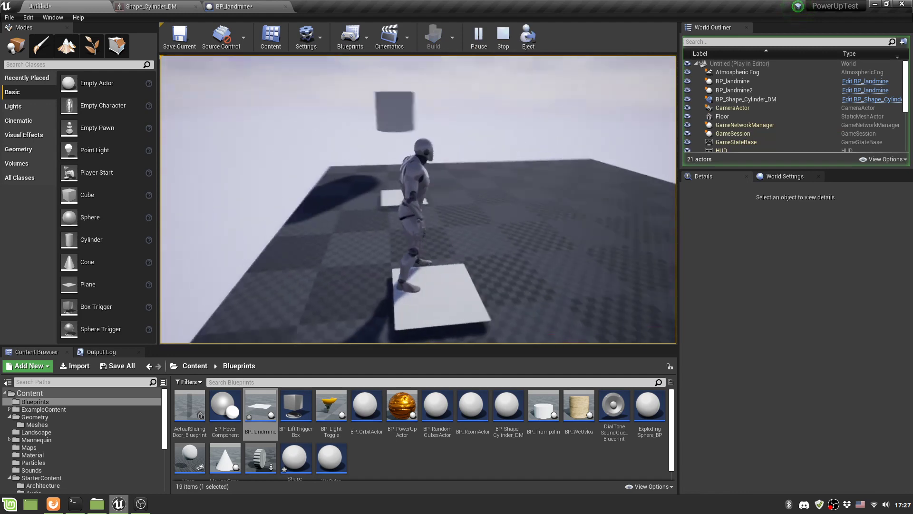
key("w")
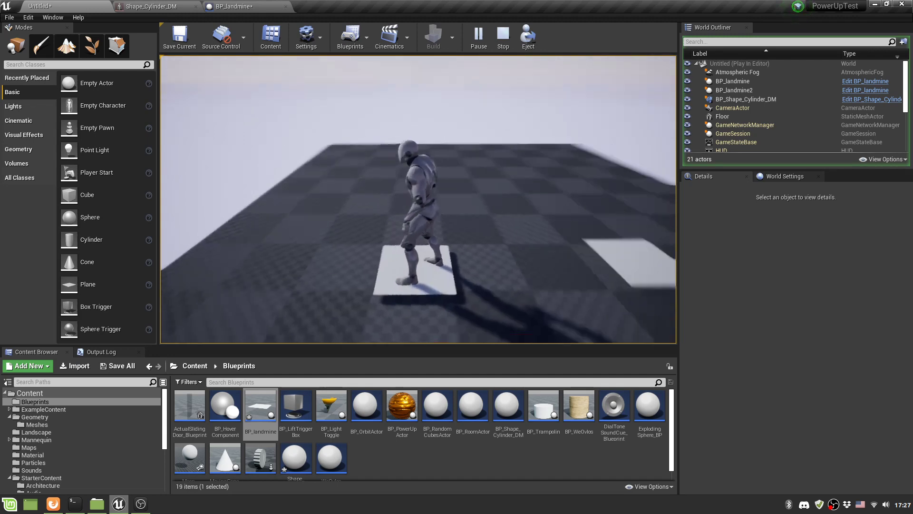
key("w")
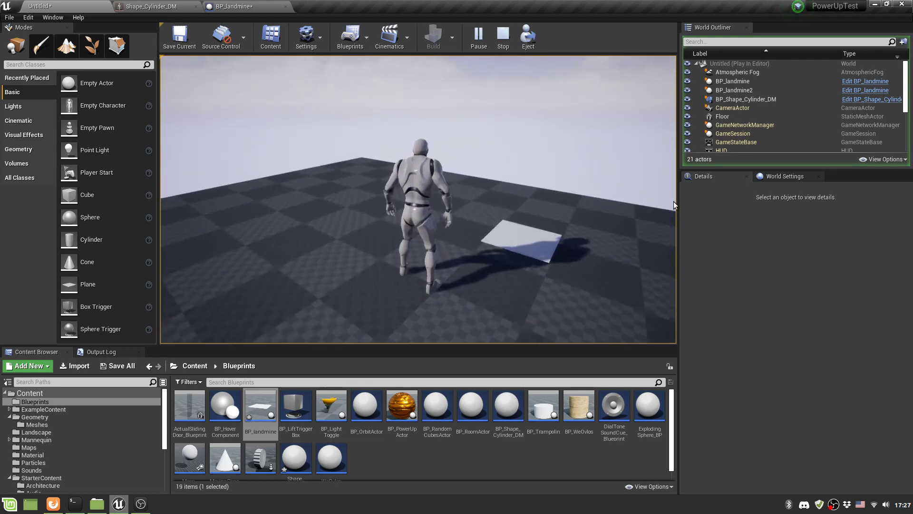
key("Escape")
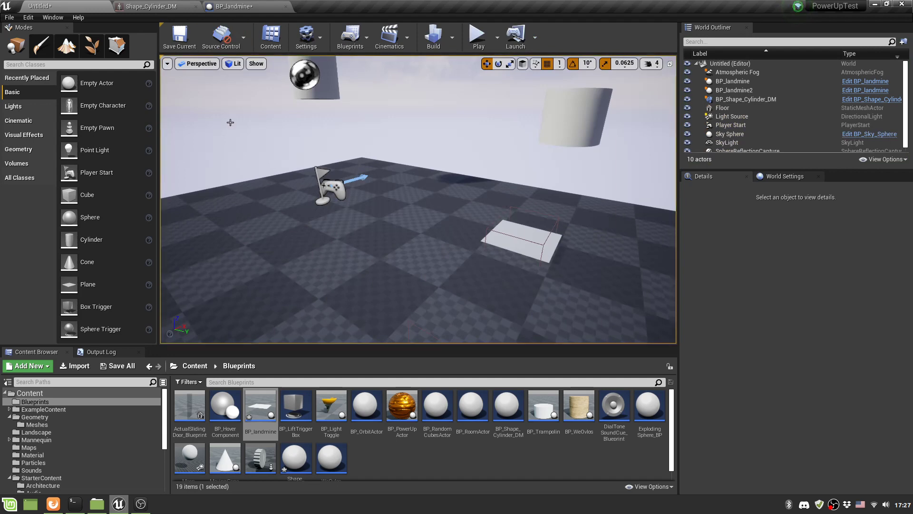
key("ctrl+s")
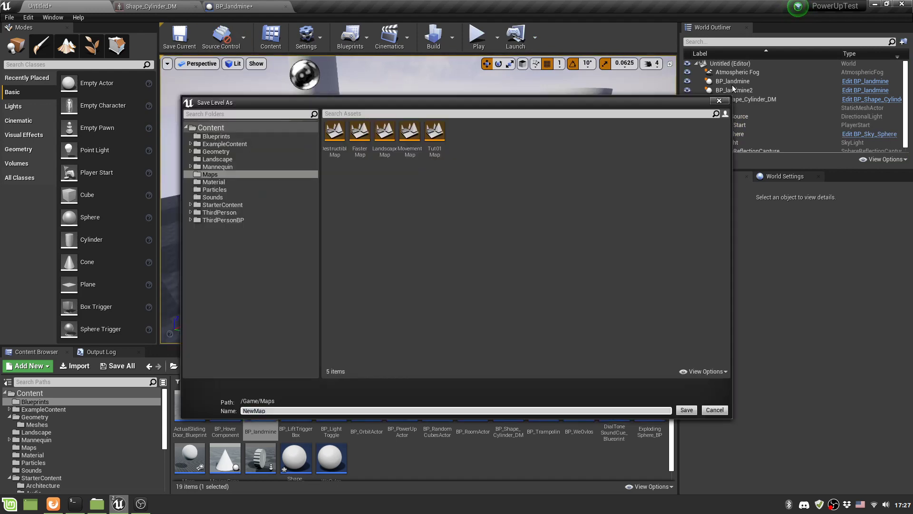
left_click(725, 101)
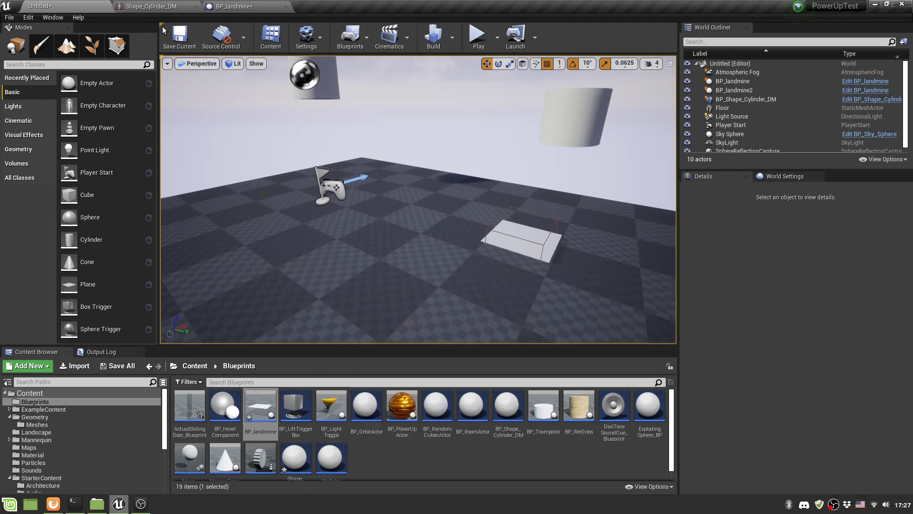
Step: Turn off the Debris Timeout flag in the Shape_Cylinder_DM destructible settings, leave Debris Max Separation off, and save the asset
left_click(152, 6)
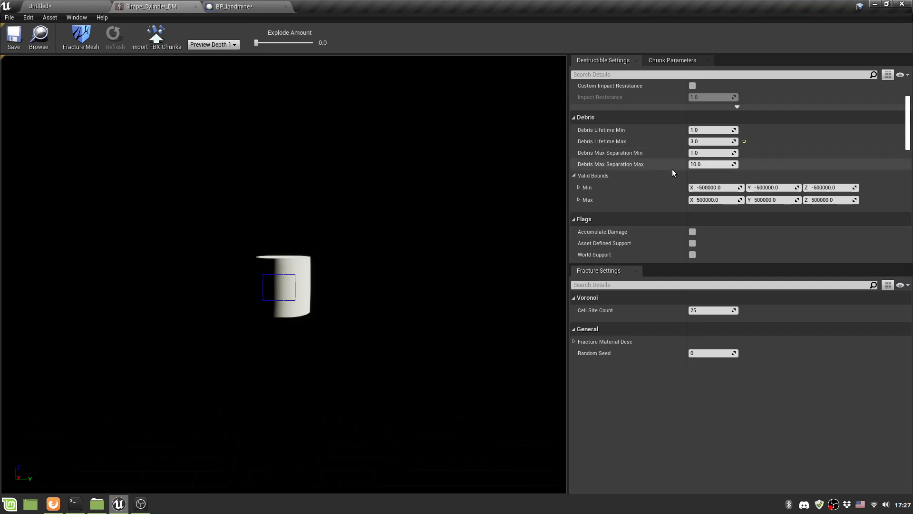
scroll(672, 169, "down", 2)
scroll(672, 169, "up", 1)
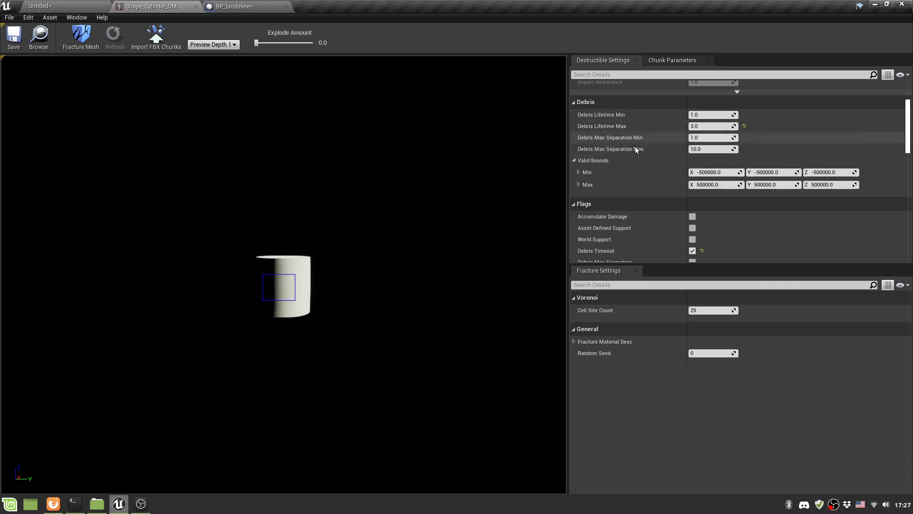
scroll(632, 164, "down", 5)
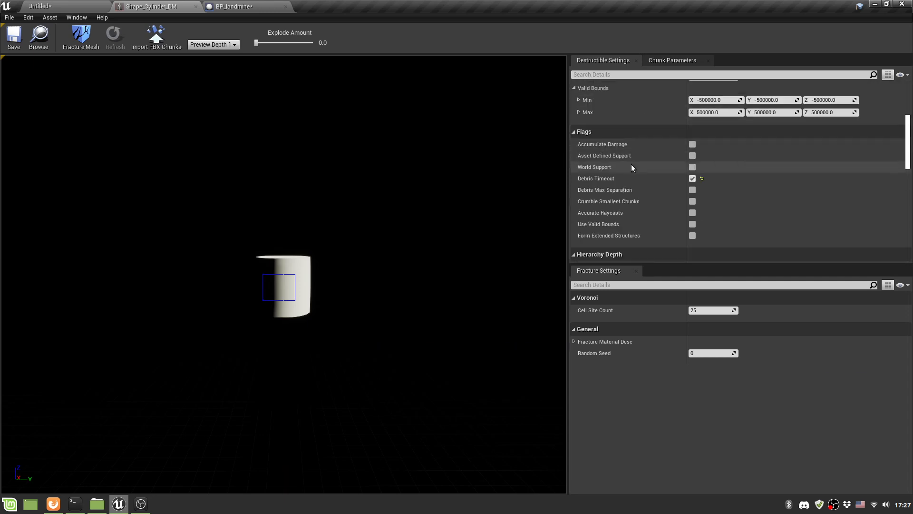
left_click(692, 178)
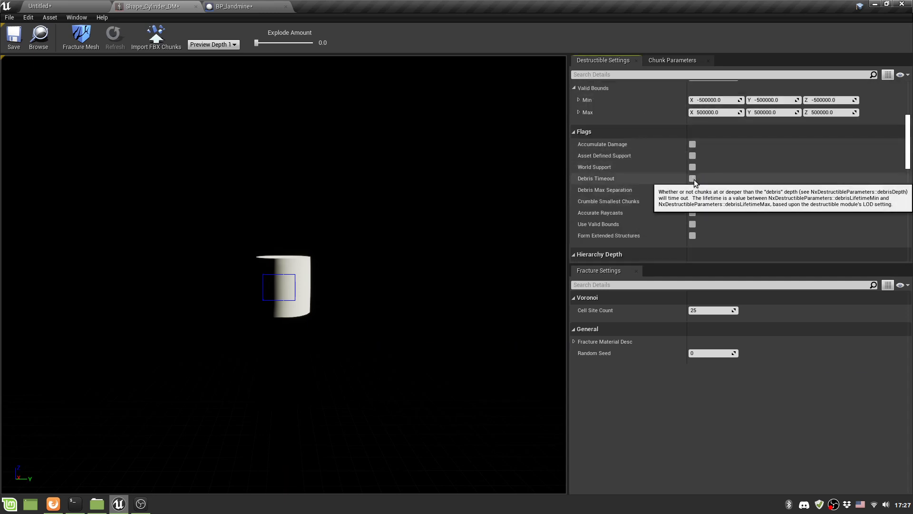
left_click(692, 190)
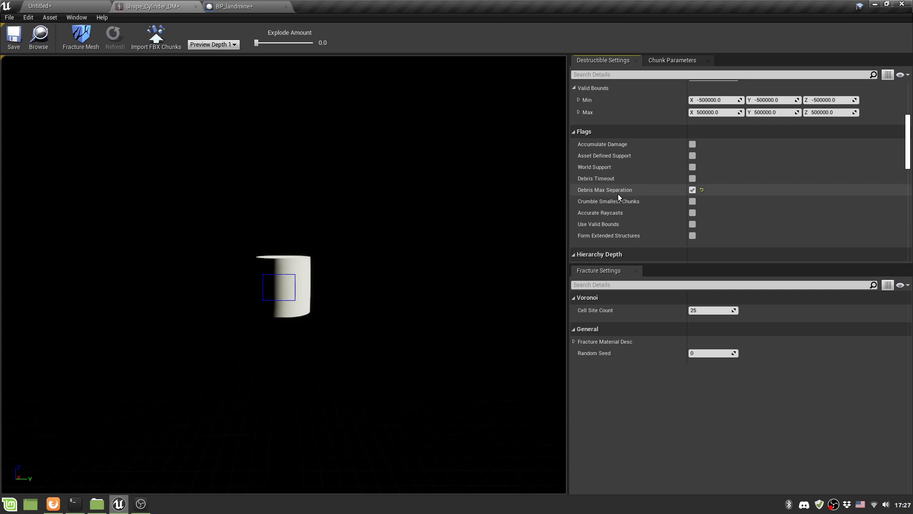
left_click(693, 190)
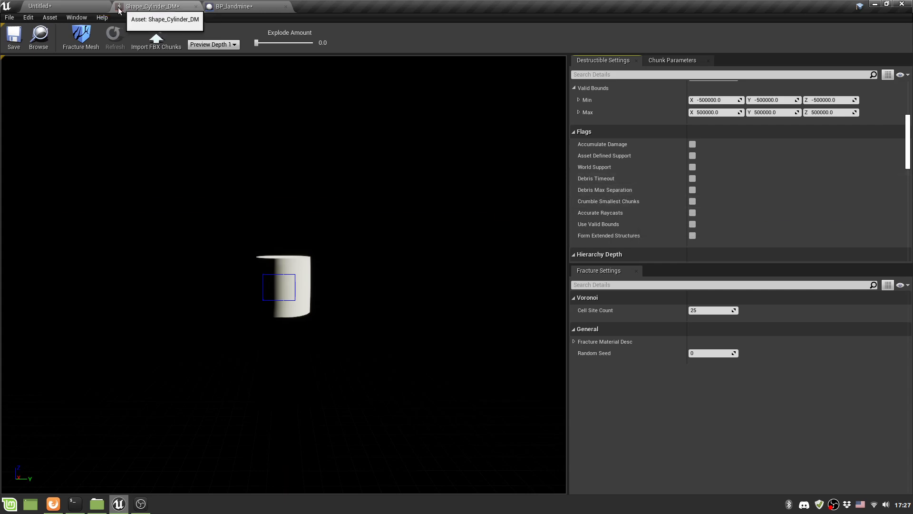
key("ctrl+s")
Step: Play the level to check how the shattered cylinder's debris behaves without the timeout, ending with play stopped
left_click(25, 4)
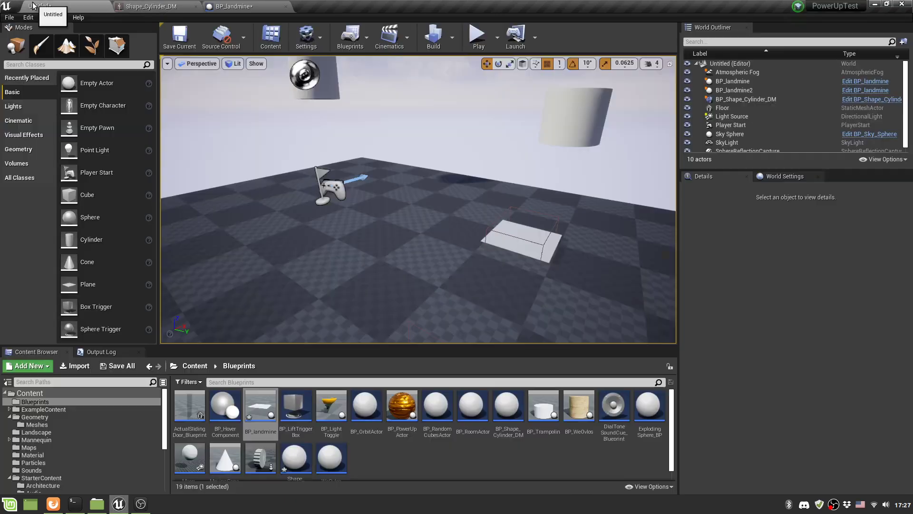
left_click(477, 37)
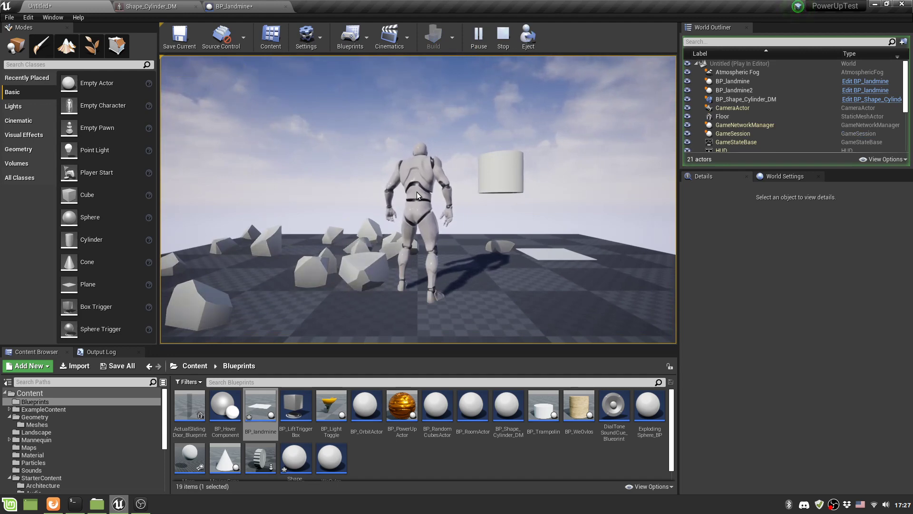
key("Escape")
Step: Enable the Debris Max Separation flag in Shape_Cylinder_DM, set Debris Max Separation Max to 100, and save the asset
left_click(159, 8)
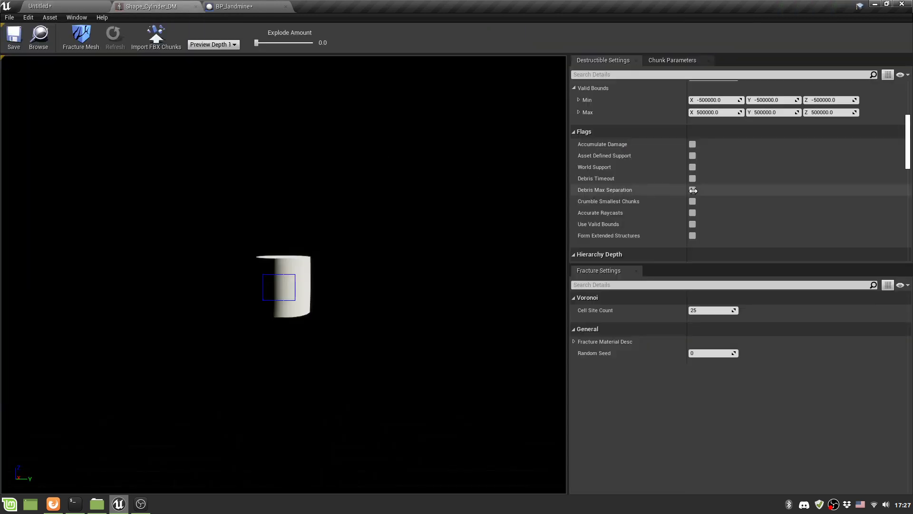
scroll(715, 179, "up", 3)
scroll(716, 179, "up", 1)
scroll(704, 219, "down", 2)
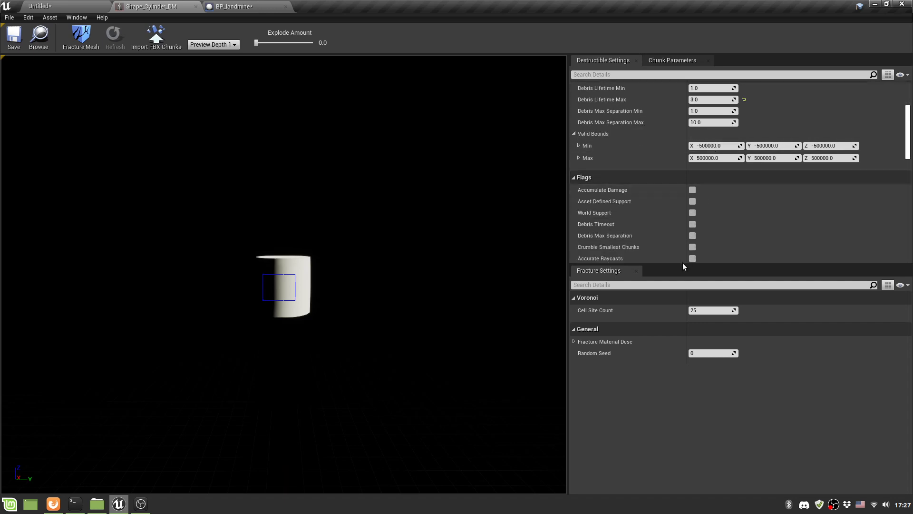
scroll(687, 247, "down", 1)
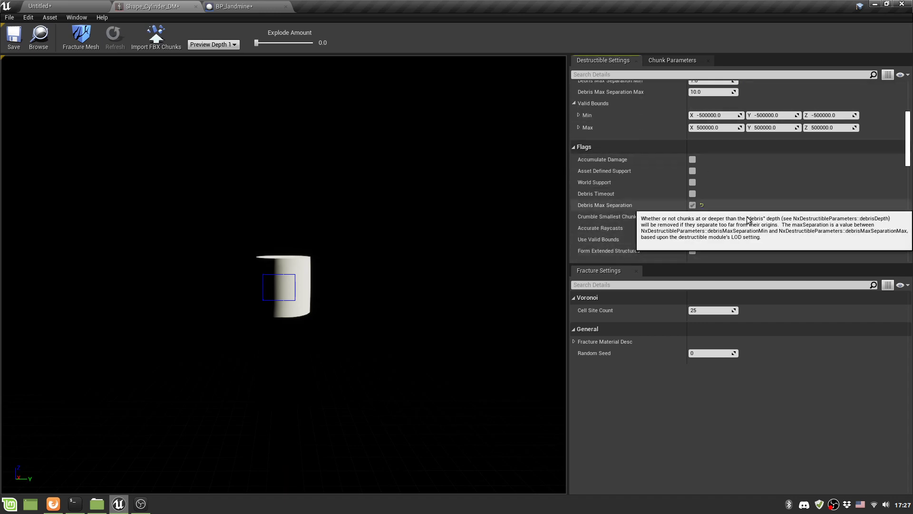
scroll(761, 218, "up", 3)
scroll(727, 180, "up", 1)
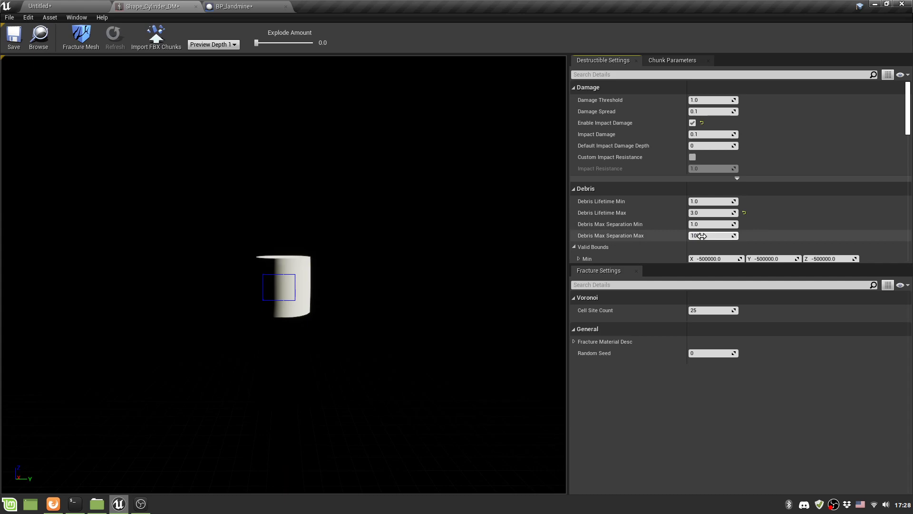
key("ctrl+s")
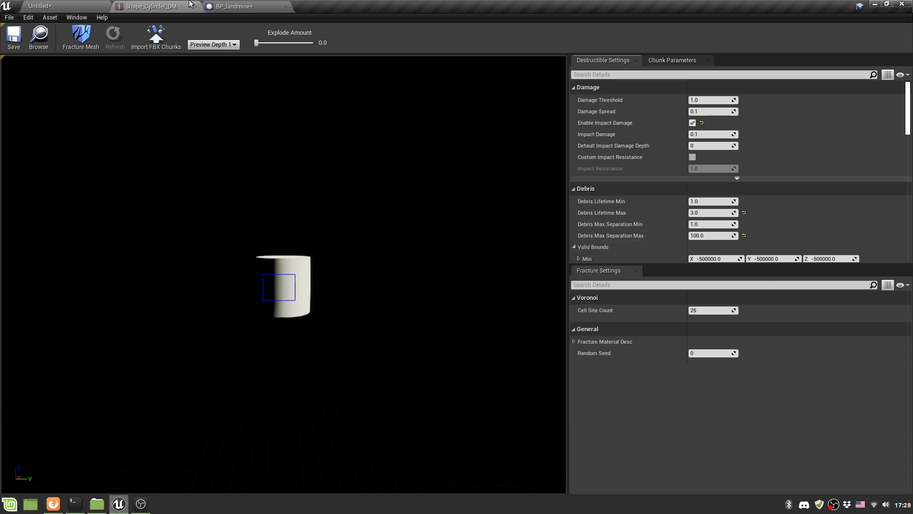
Step: Play the level to check the debris with the separation limit, stop play, and return to the Shape_Cylinder_DM settings
left_click(66, 7)
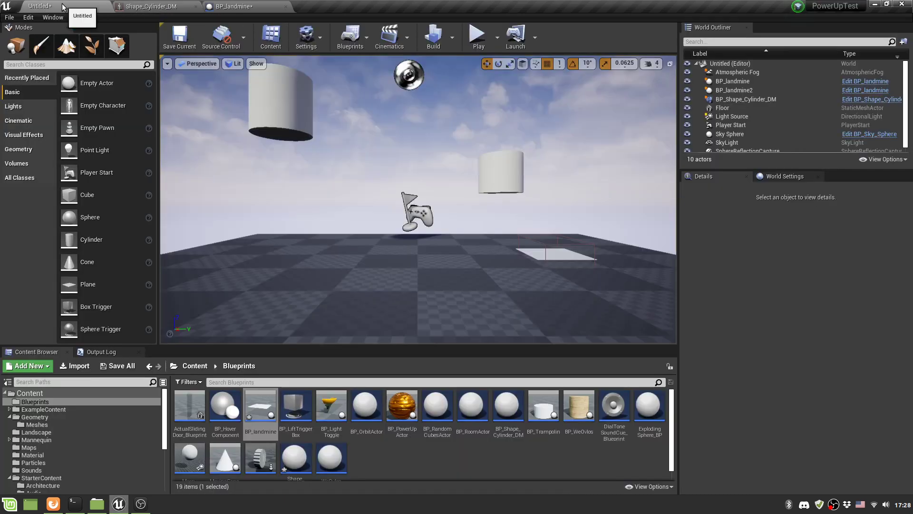
left_click(474, 38)
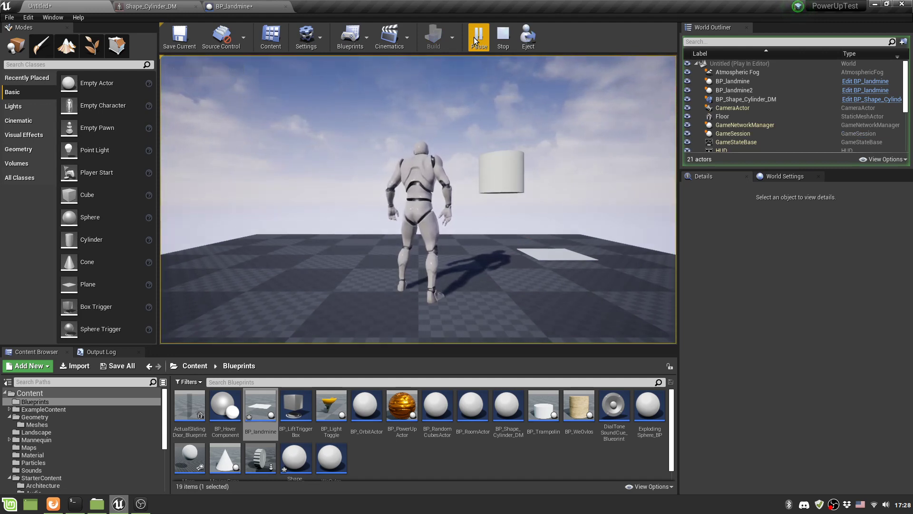
key("Escape")
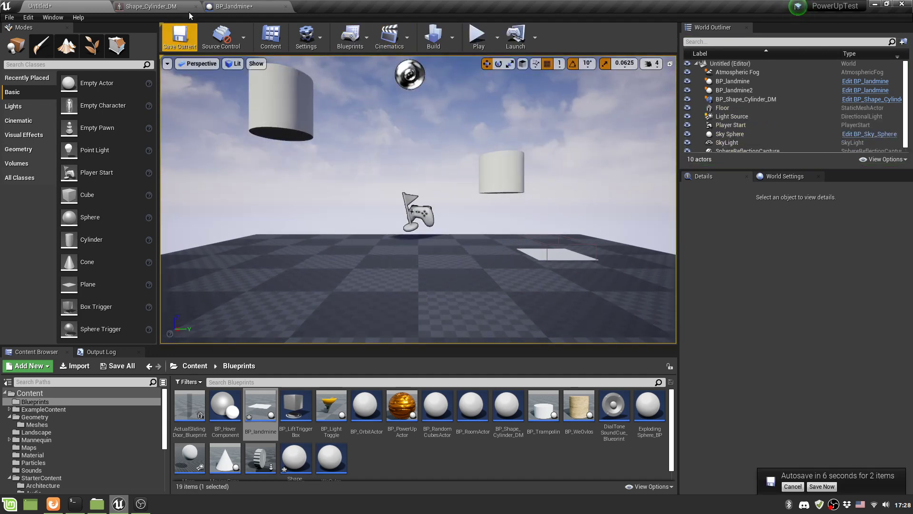
left_click(171, 6)
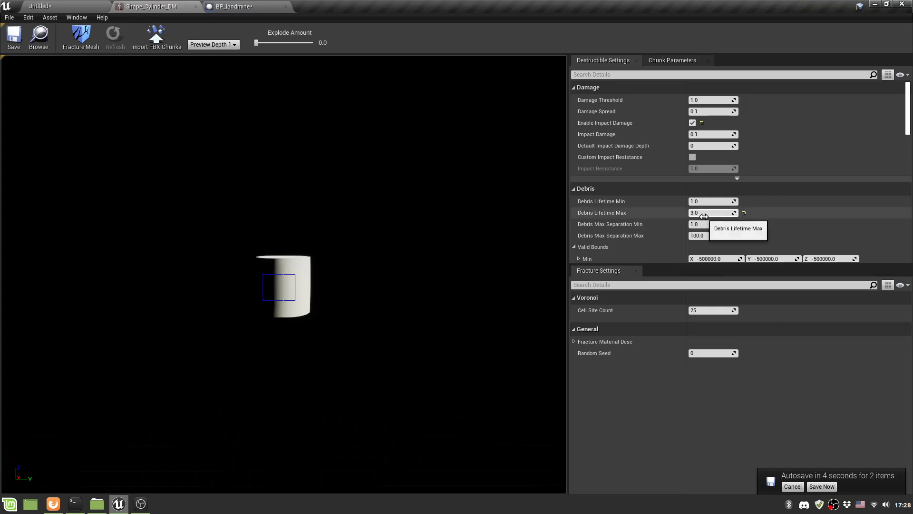
left_click(712, 201)
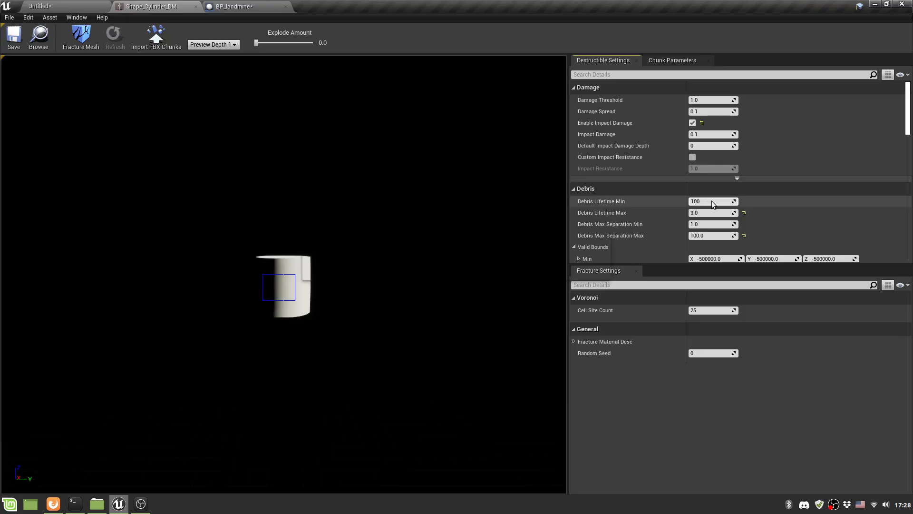
key("Tab")
left_click(701, 201)
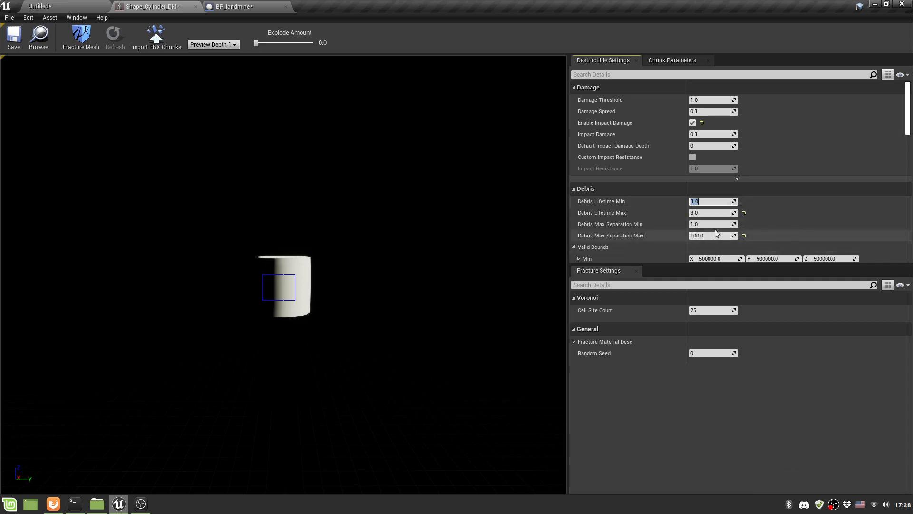
Step: Set Debris Max Separation Max to 1000 for Shape_Cylinder_DM and save the asset
left_click(716, 235)
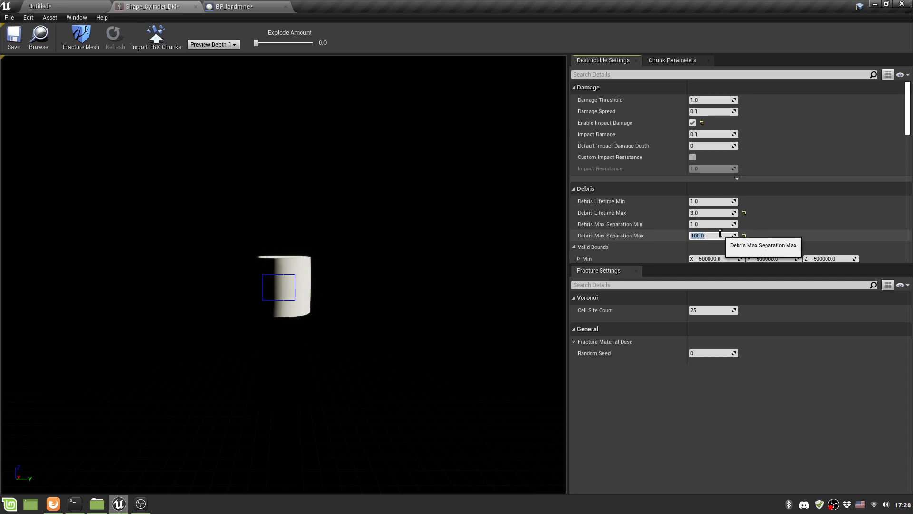
type("10")
key("ctrl+s")
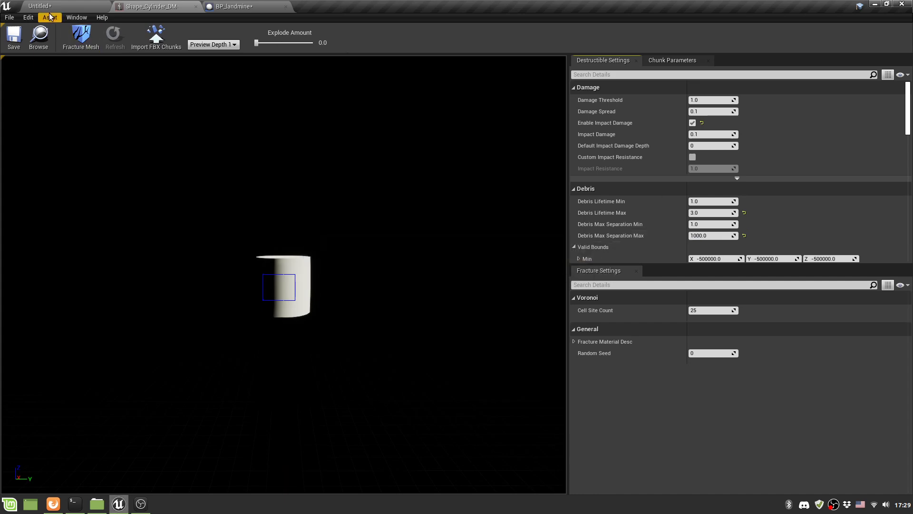
Step: Play the level to check how the cylinder's debris behaves with Debris Max Separation Max at 1000, ending with play stopped
left_click(47, 6)
left_click(479, 36)
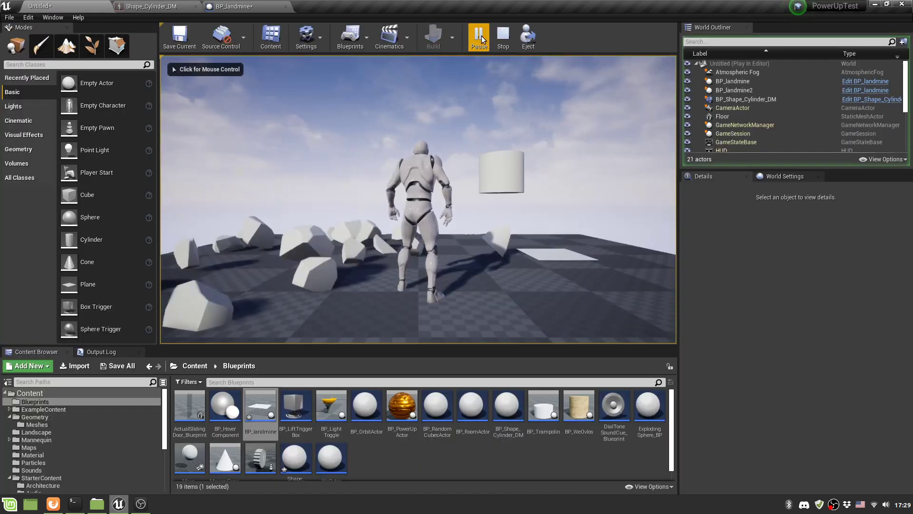
left_click(503, 36)
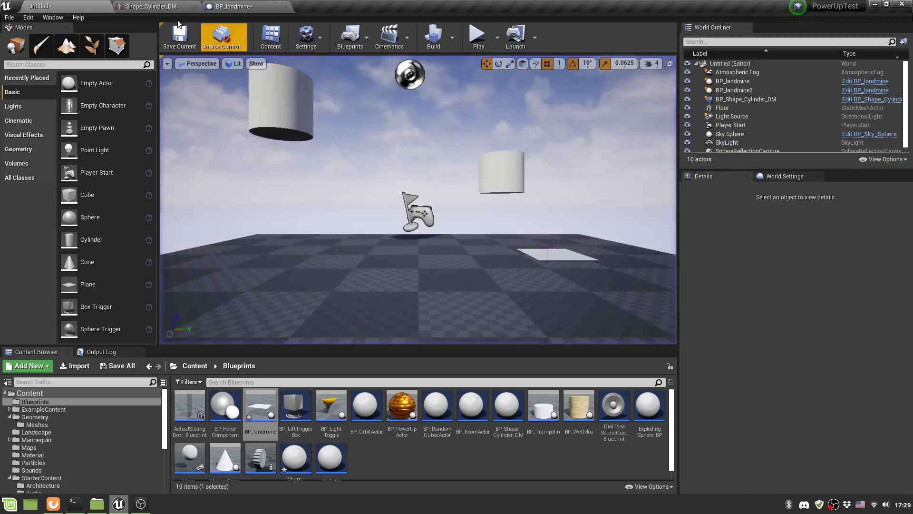
Step: Replace the Debris Max Separation Max of 1000 in the Shape_Cylinder_DM settings with a lower value
left_click(152, 6)
left_click(696, 233)
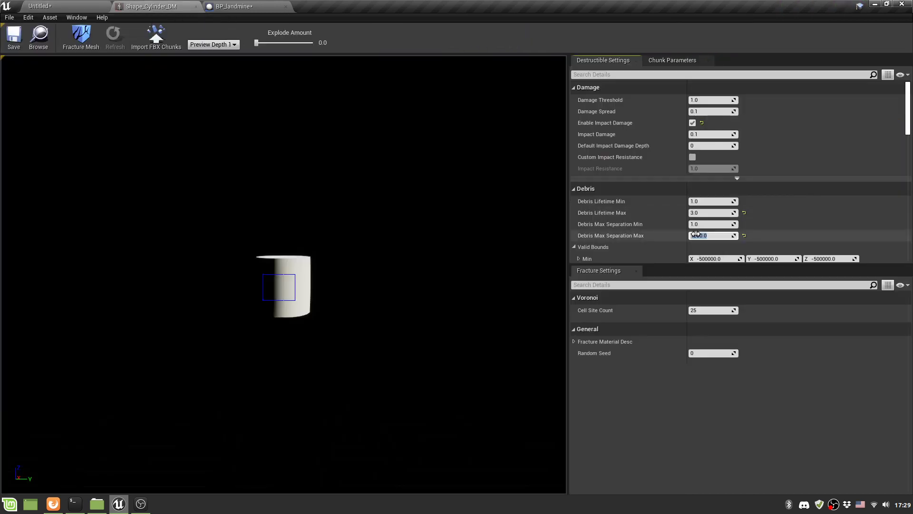
key("BackSpace")
Step: Play the level to check the shattered cylinder's debris with the lowered maximum separation, ending with play stopped
left_click(64, 6)
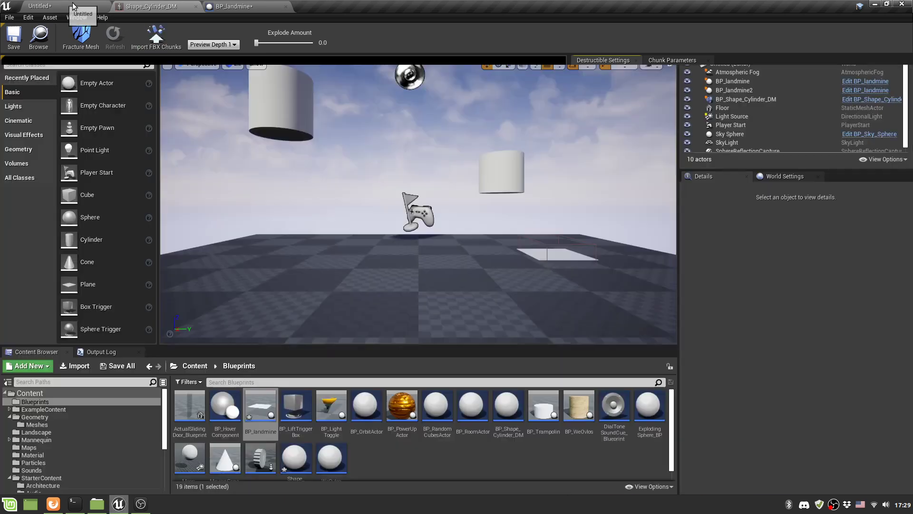
left_click(473, 39)
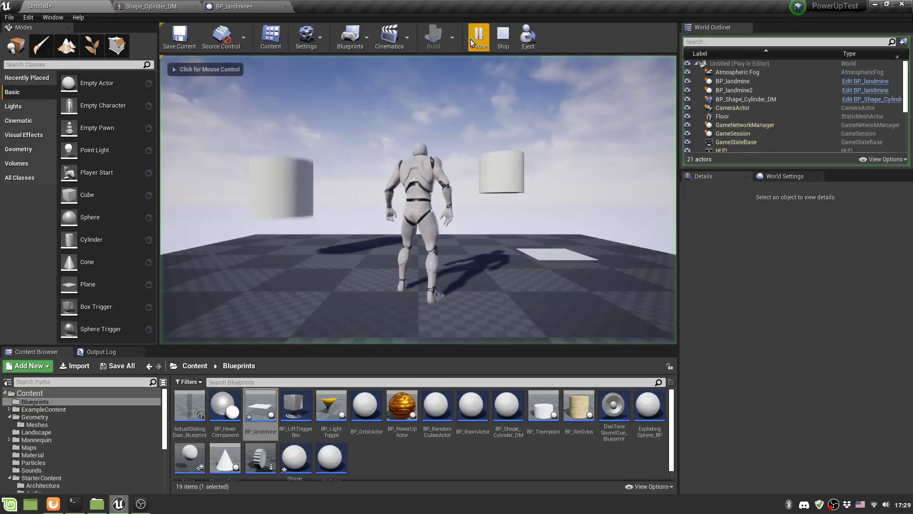
left_click(503, 38)
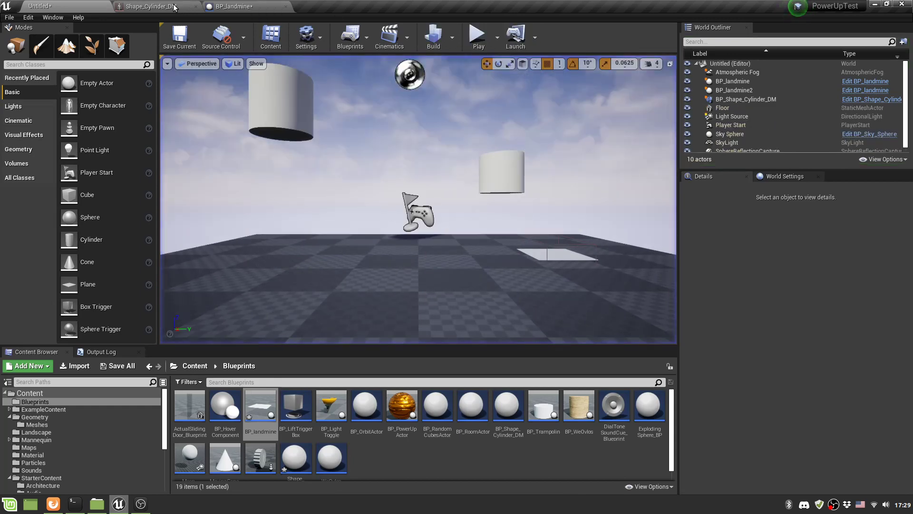
Step: Change Debris Max Separation Max again in the Shape_Cylinder_DM debris settings
left_click(169, 7)
left_click(693, 235)
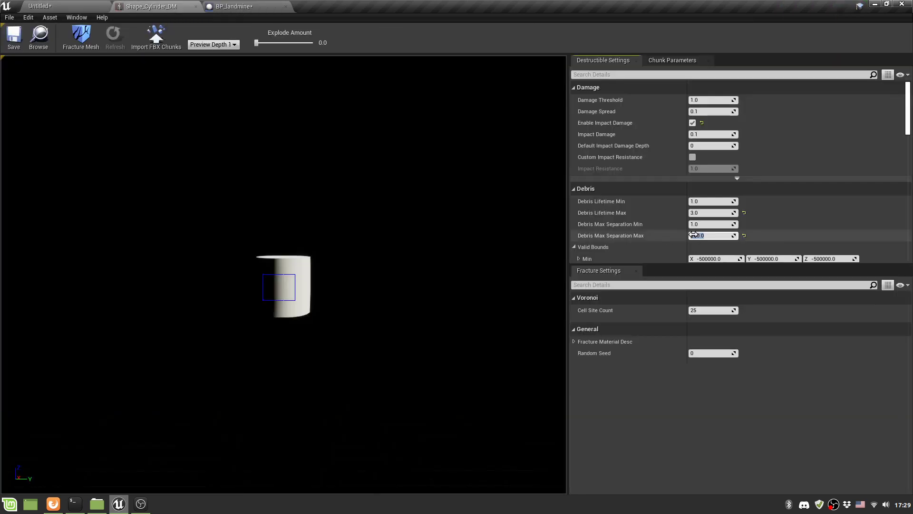
key("BackSpace")
Step: Play the level once more to check which debris pieces remain with the readjusted separation limit, ending with play stopped
left_click(66, 6)
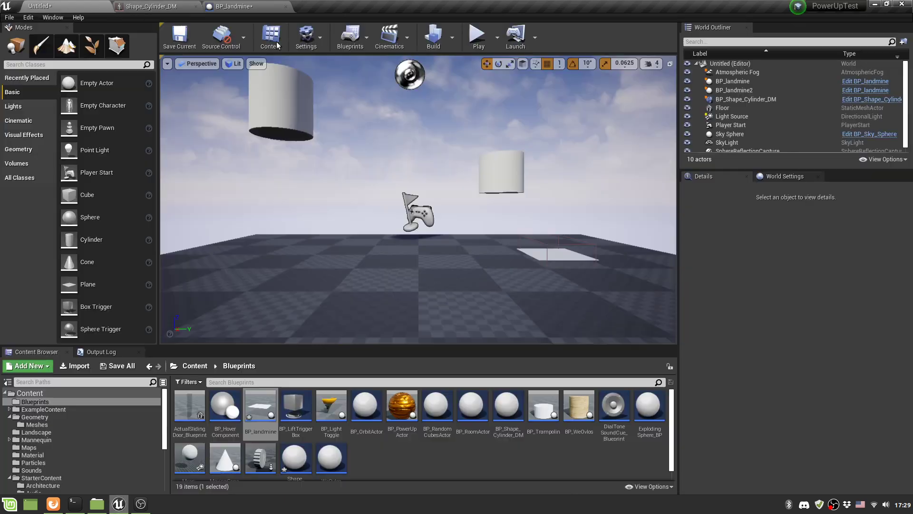
left_click(478, 36)
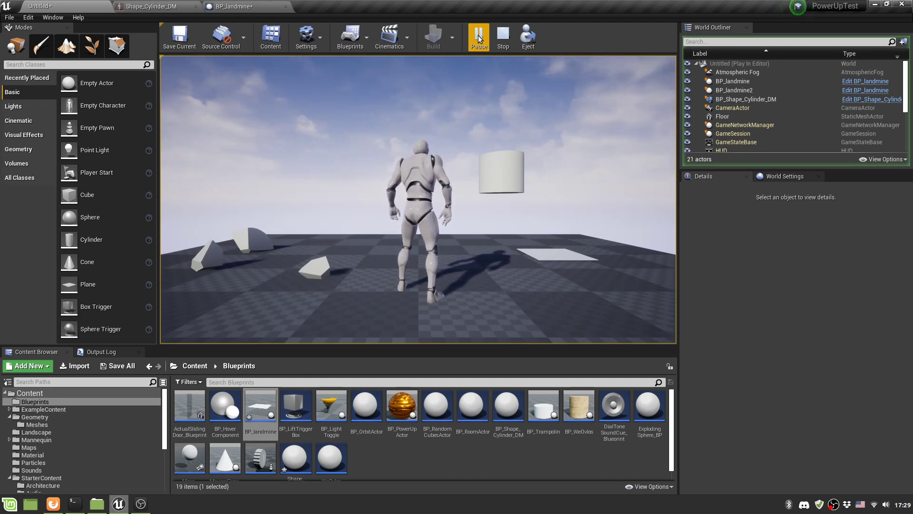
left_click(501, 44)
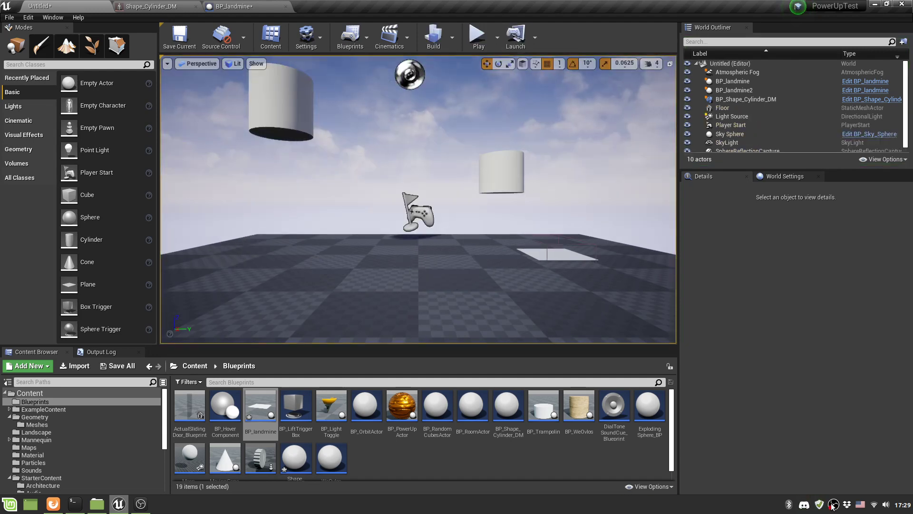